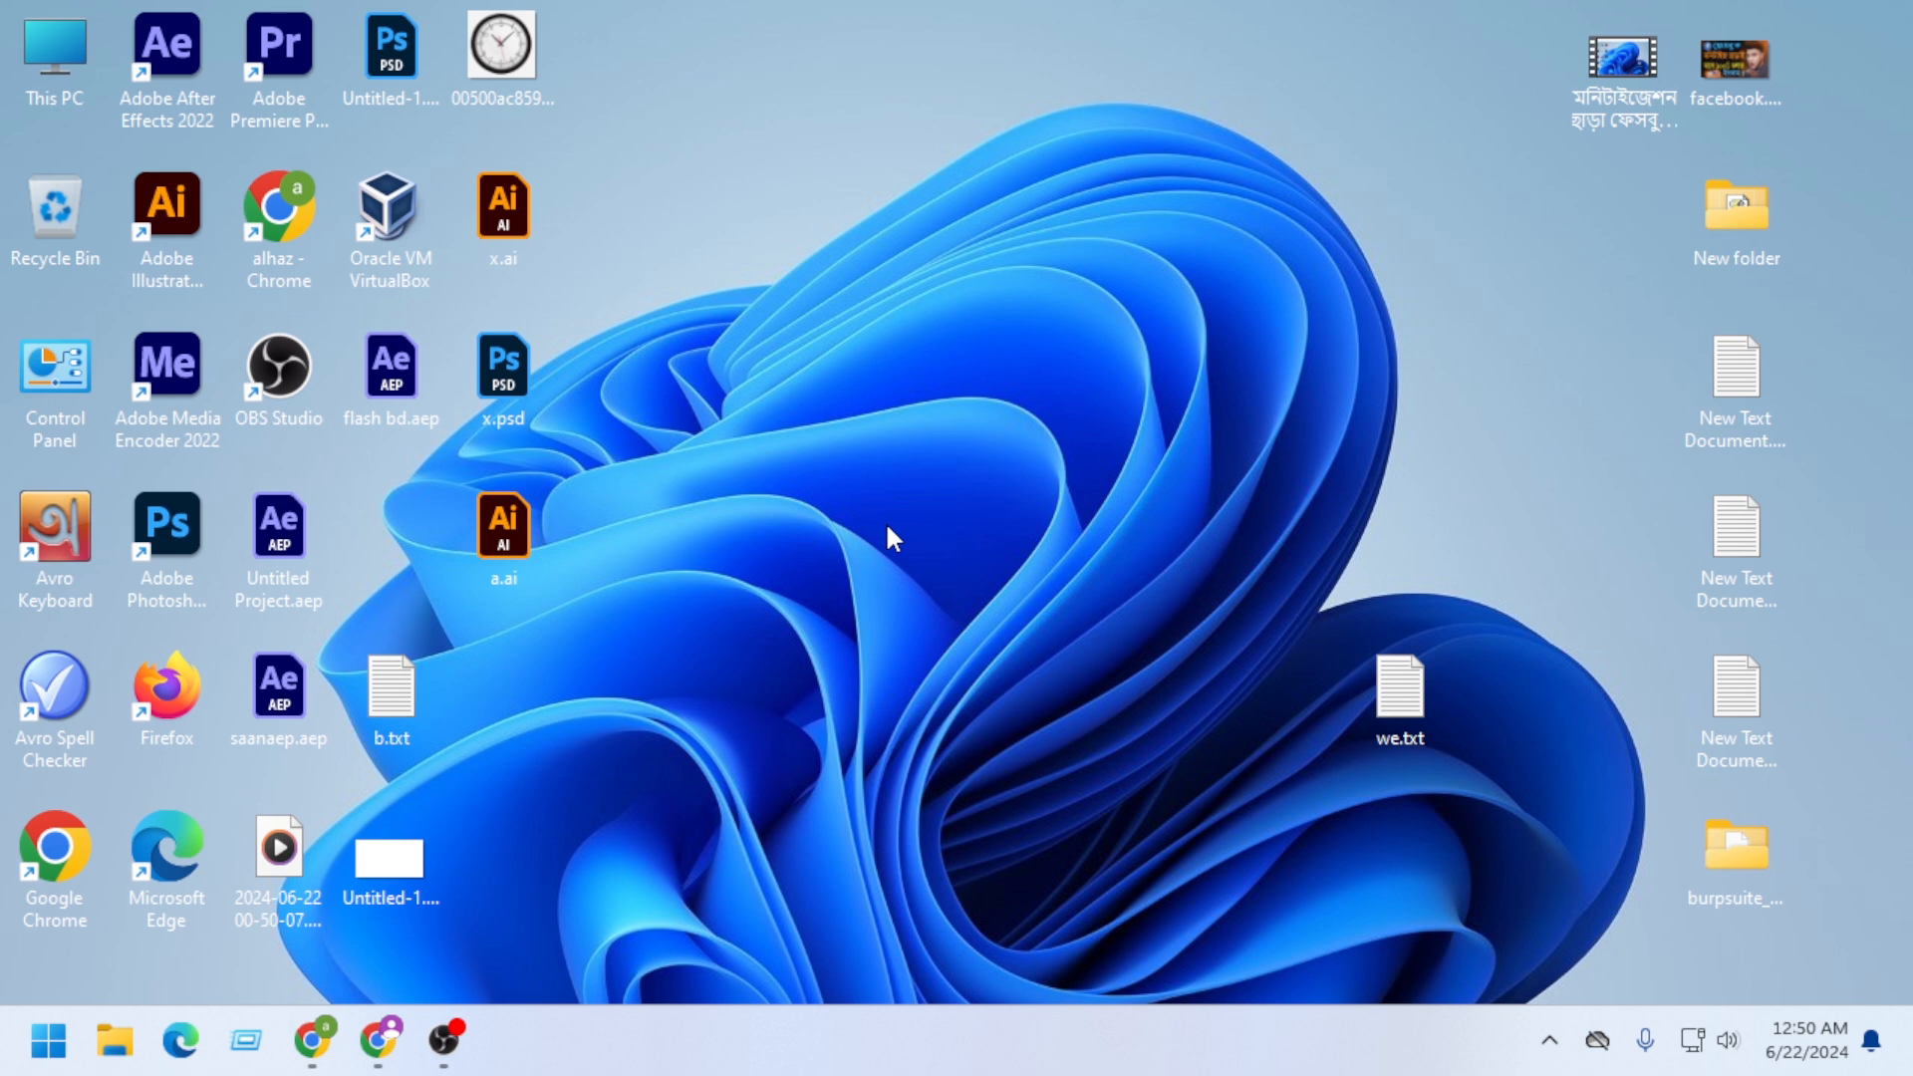
Open Adobe Premiere Pro 2022 and create a new project named Untitled, replacing the existing project of that name.
click(282, 80)
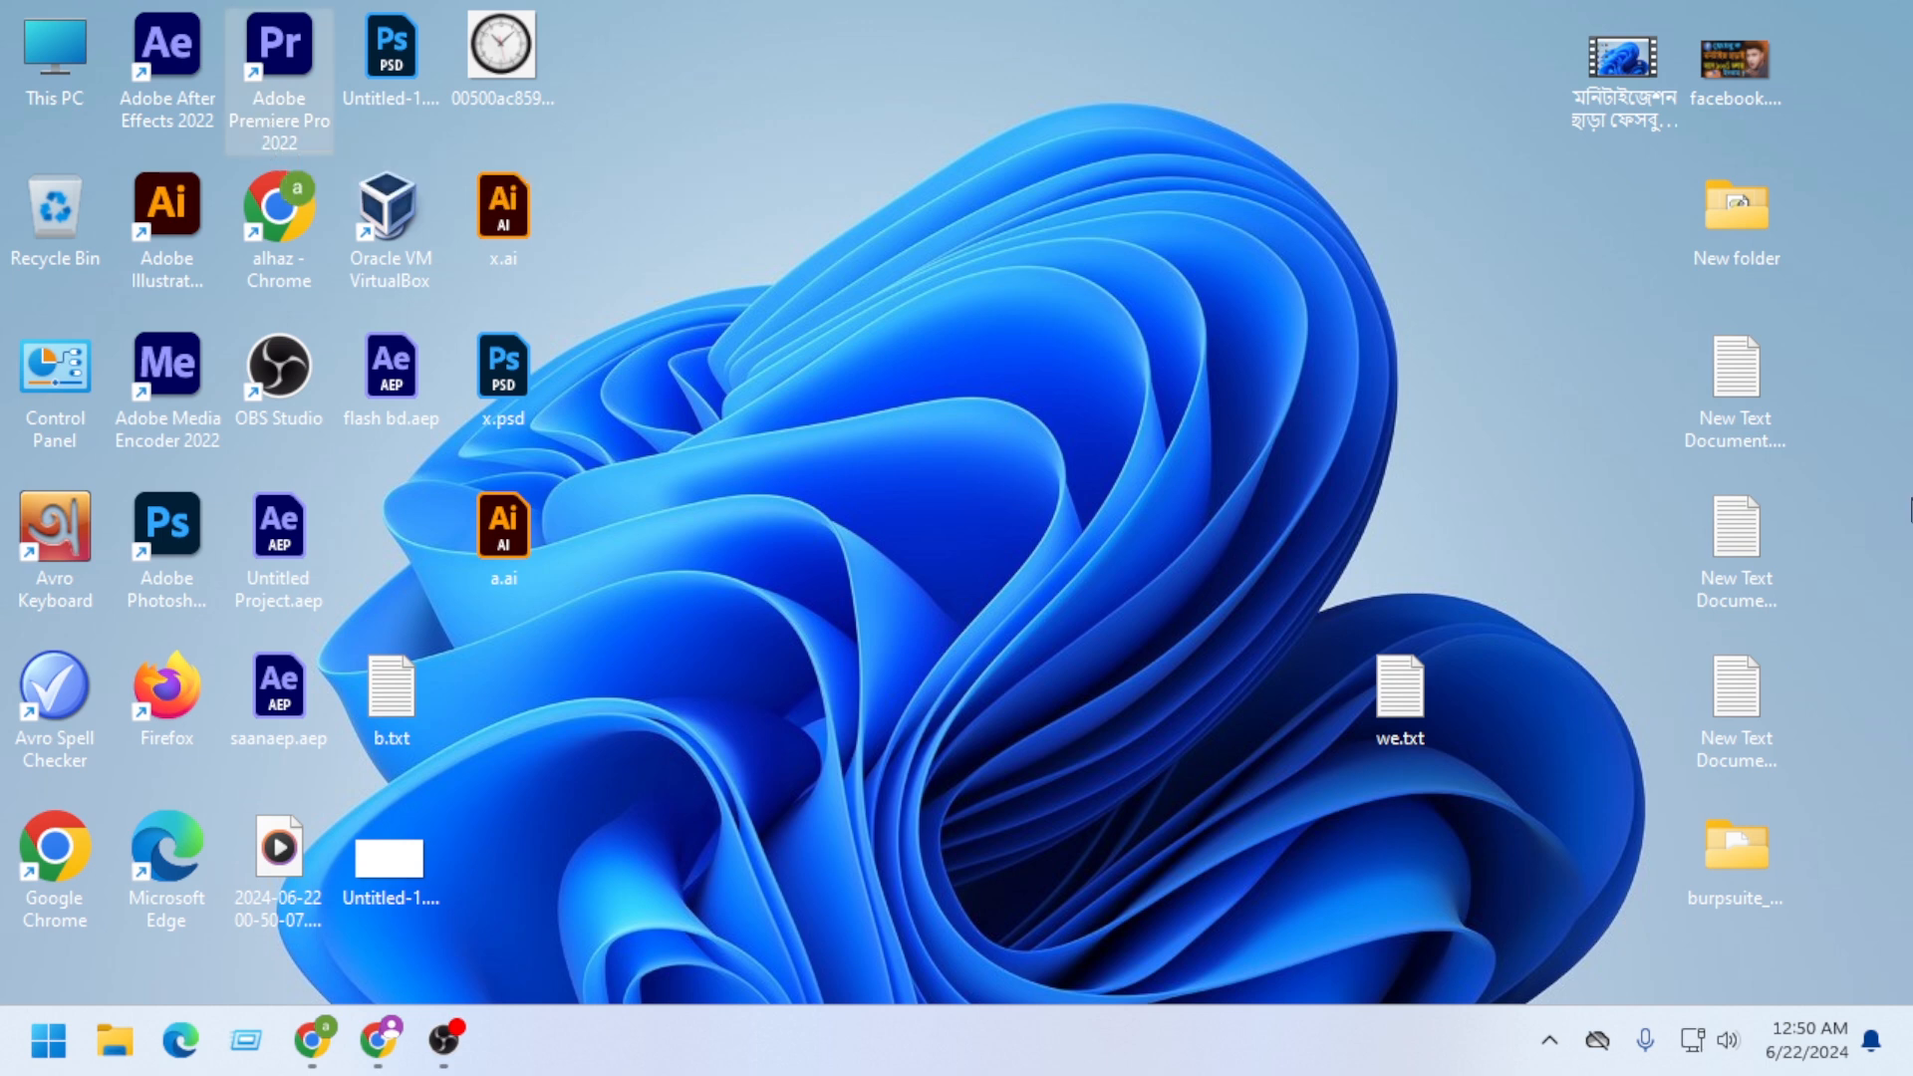
double_click(301, 61)
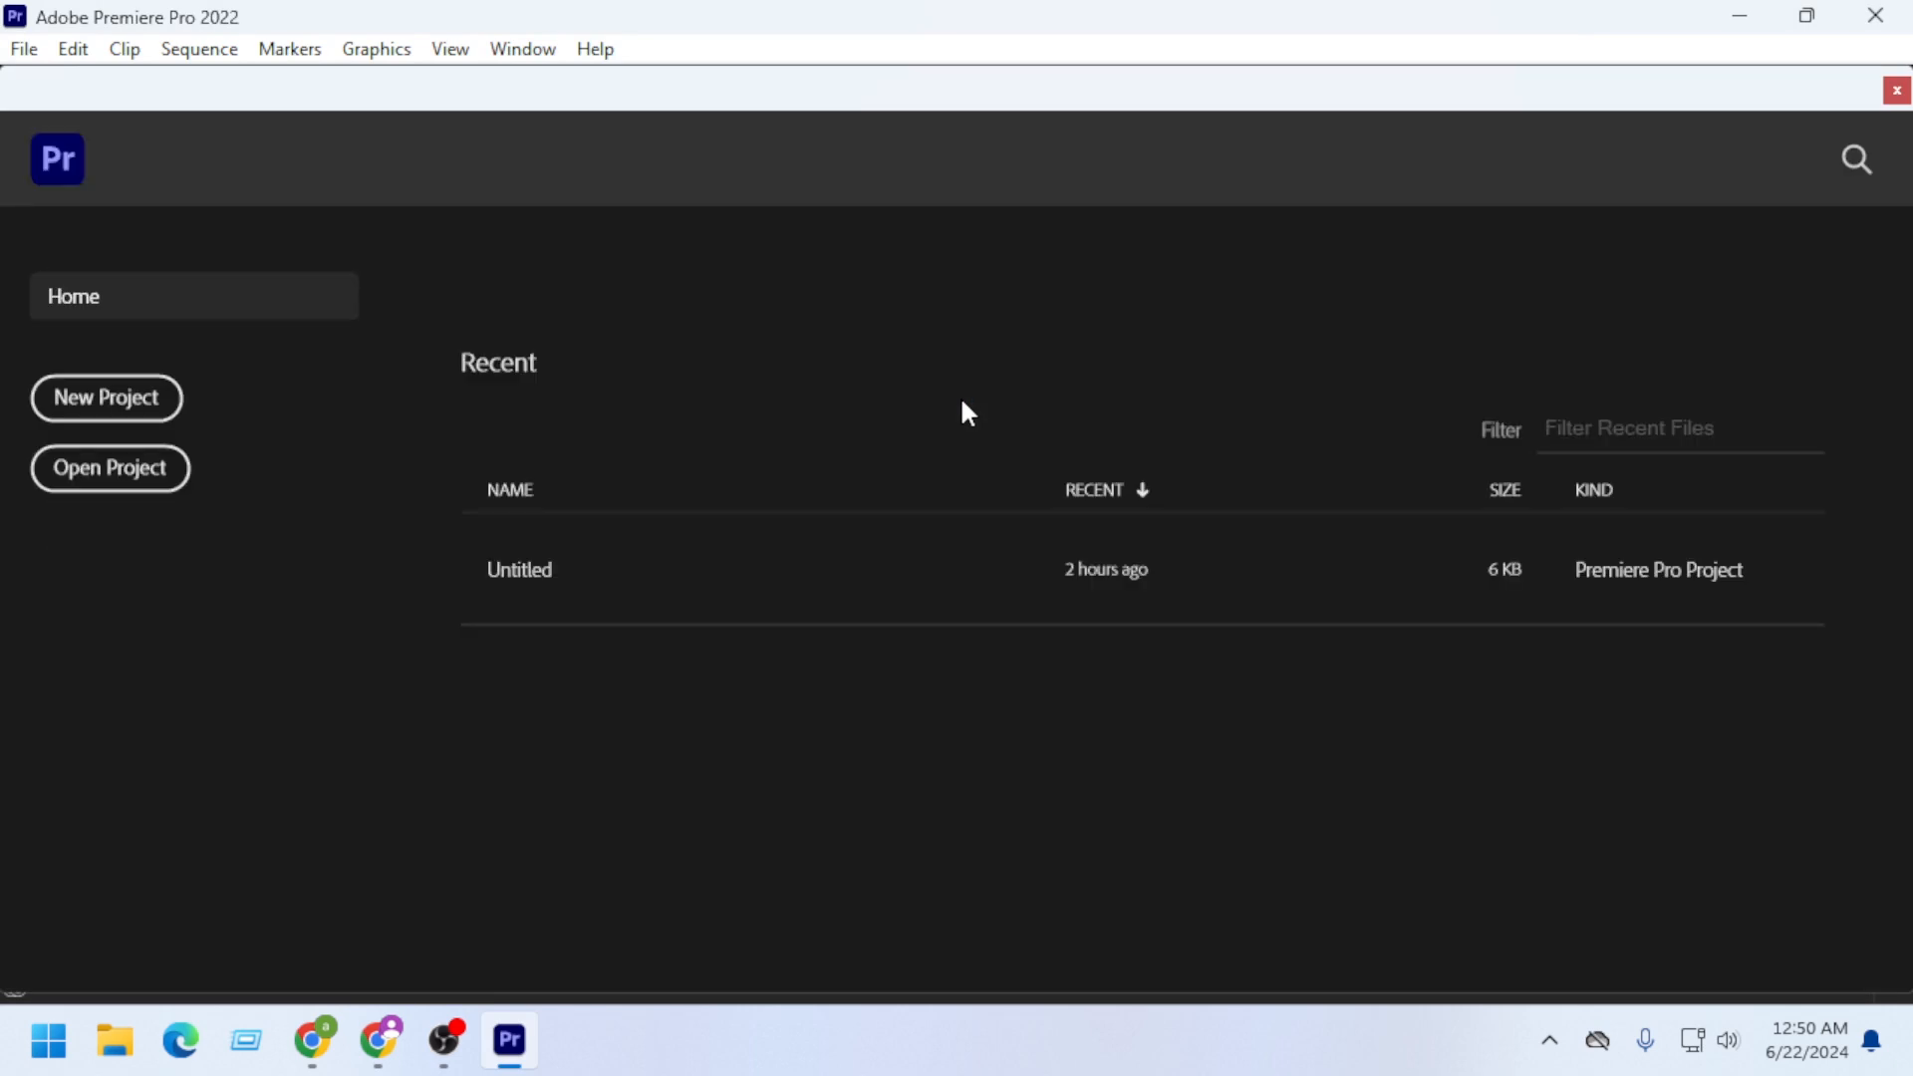
click(140, 398)
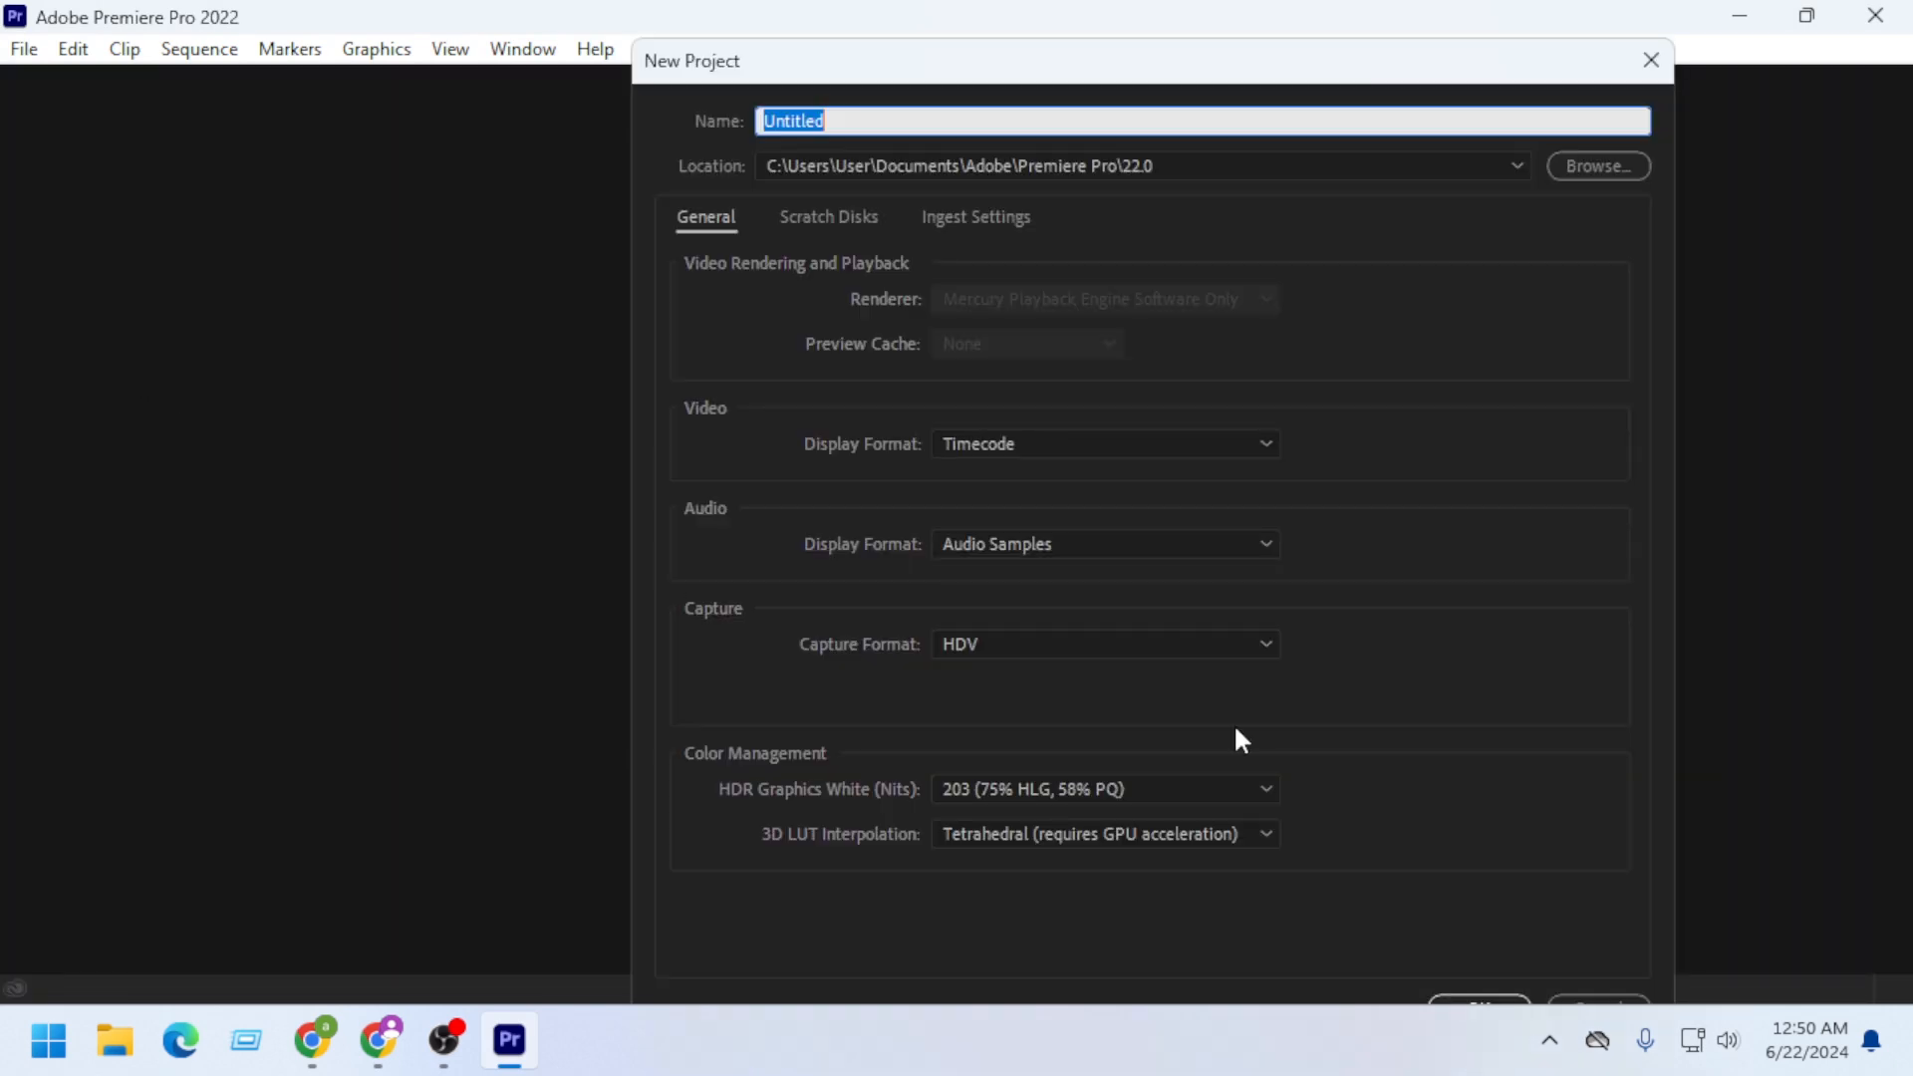
click(1479, 1004)
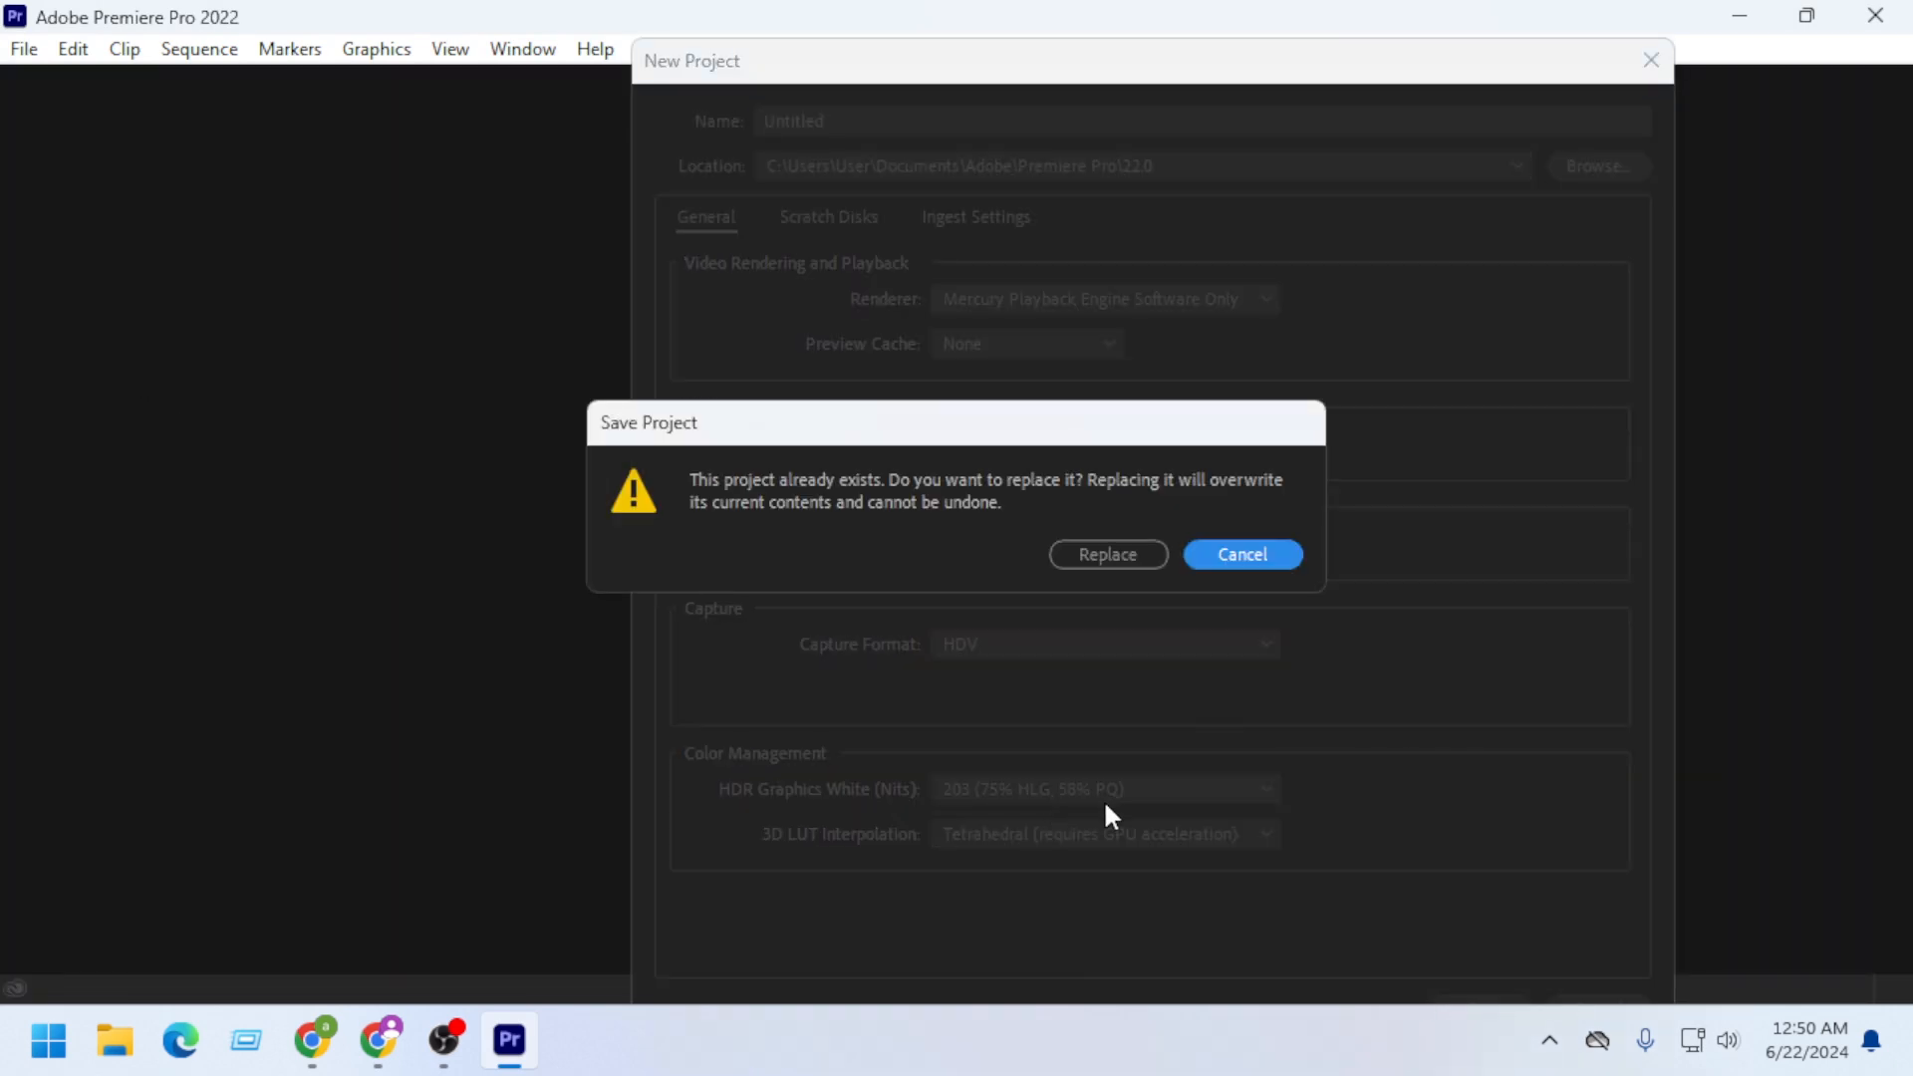
click(1106, 571)
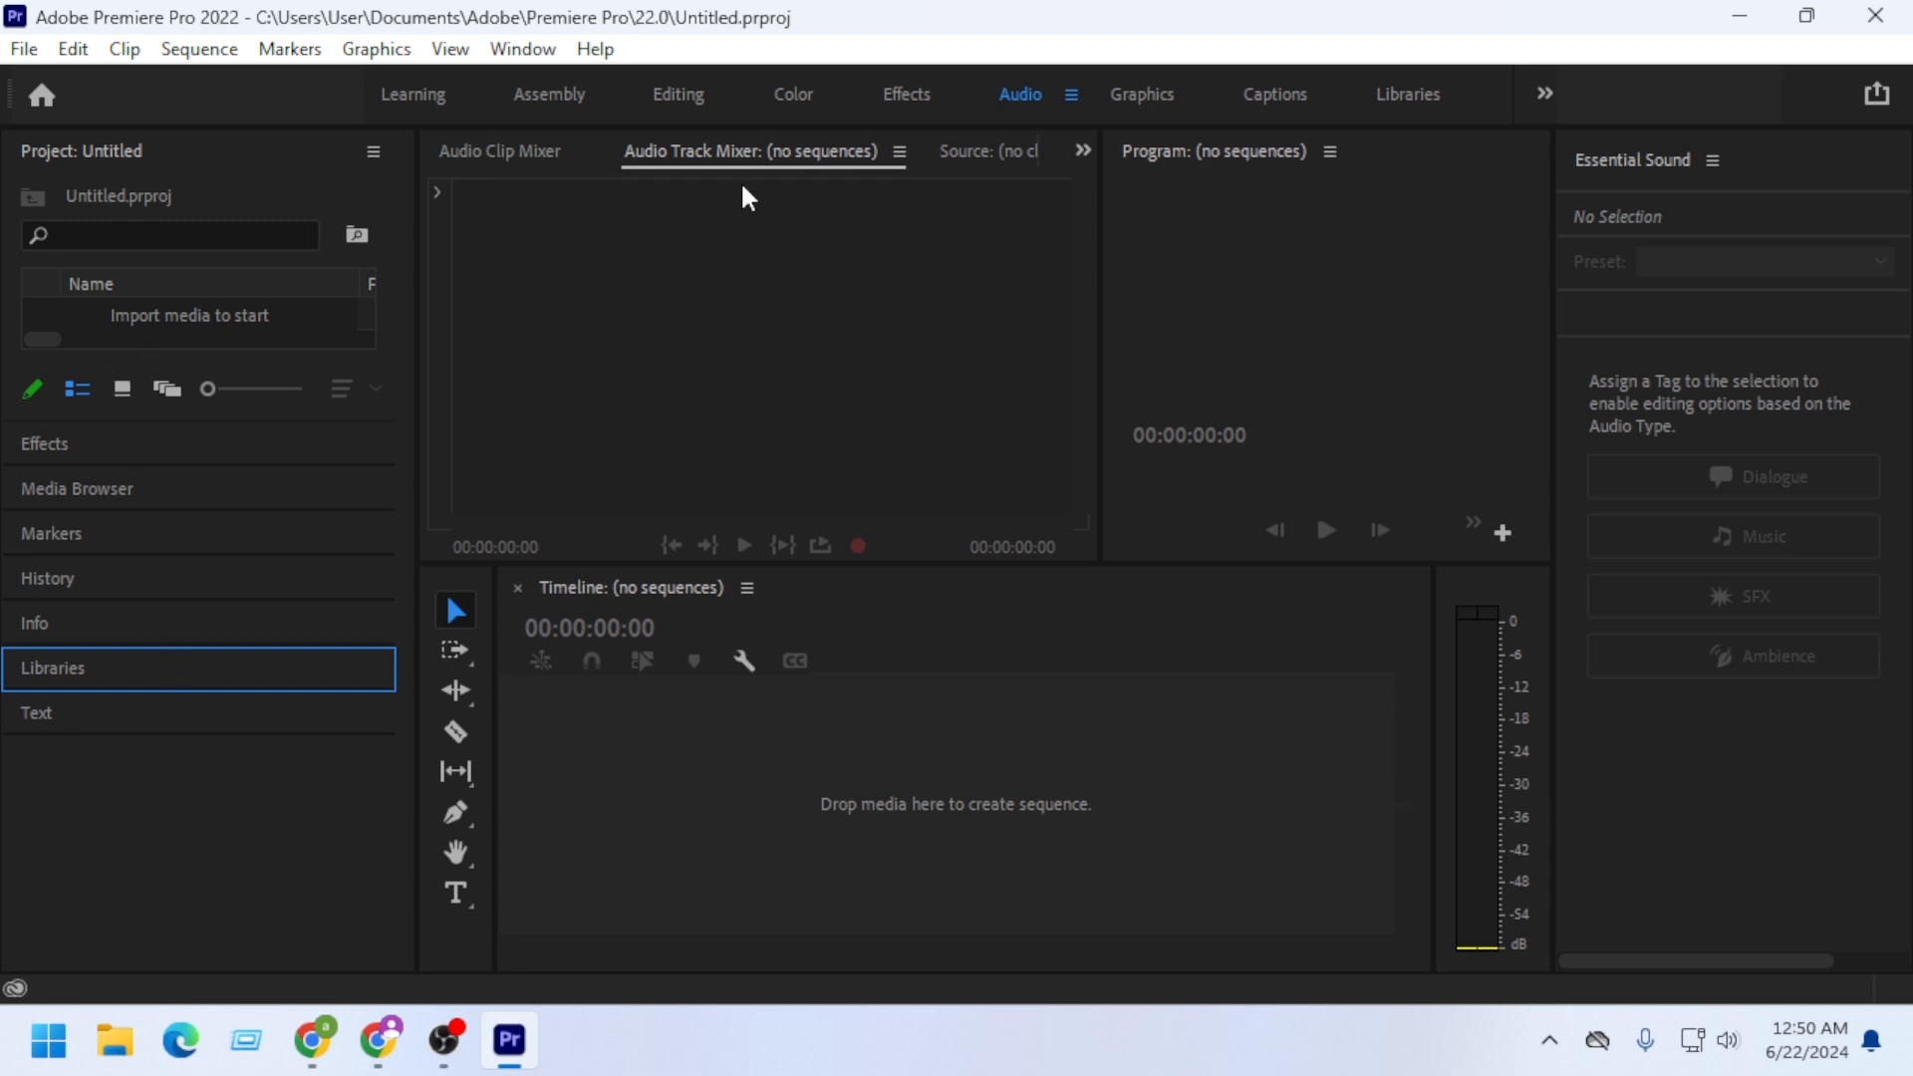
In the Editing workspace, import Screenshot 2024-06-14 221652.png and create a timeline sequence from it.
click(667, 92)
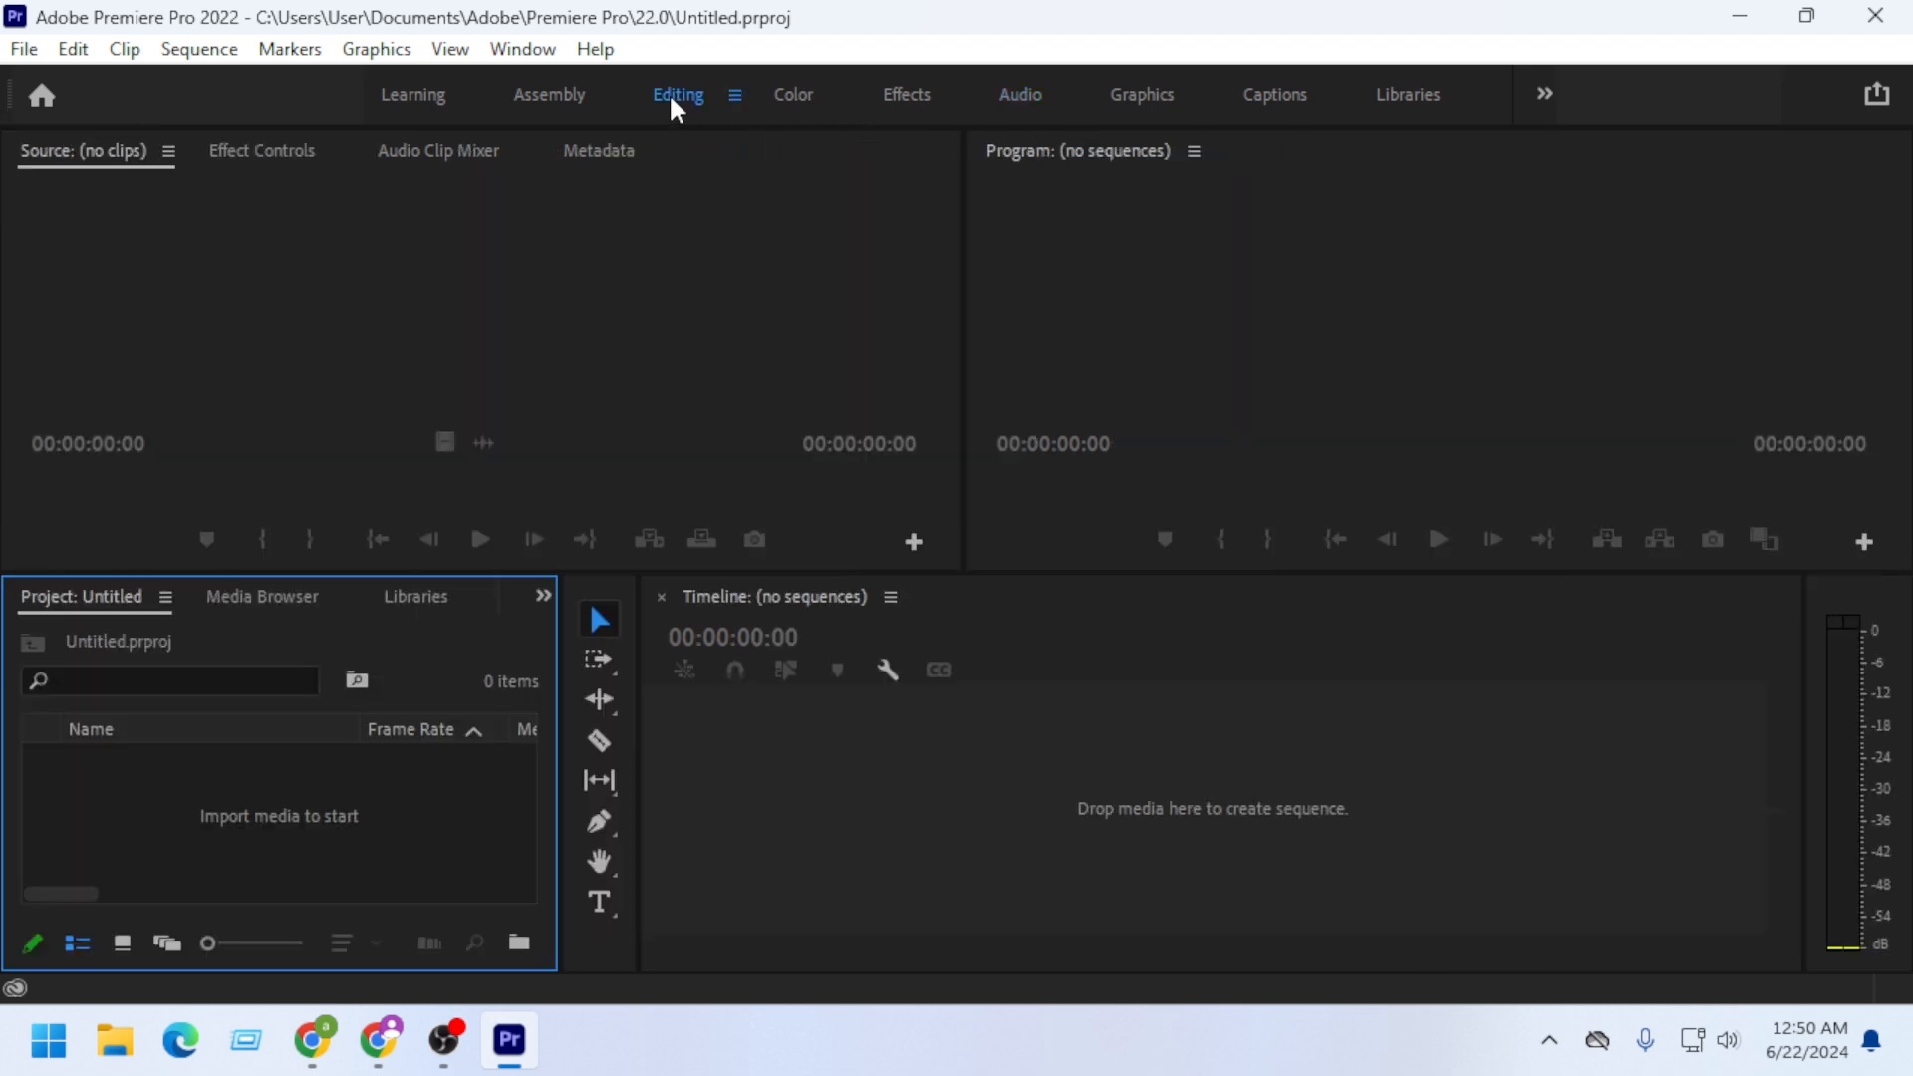
double_click(359, 824)
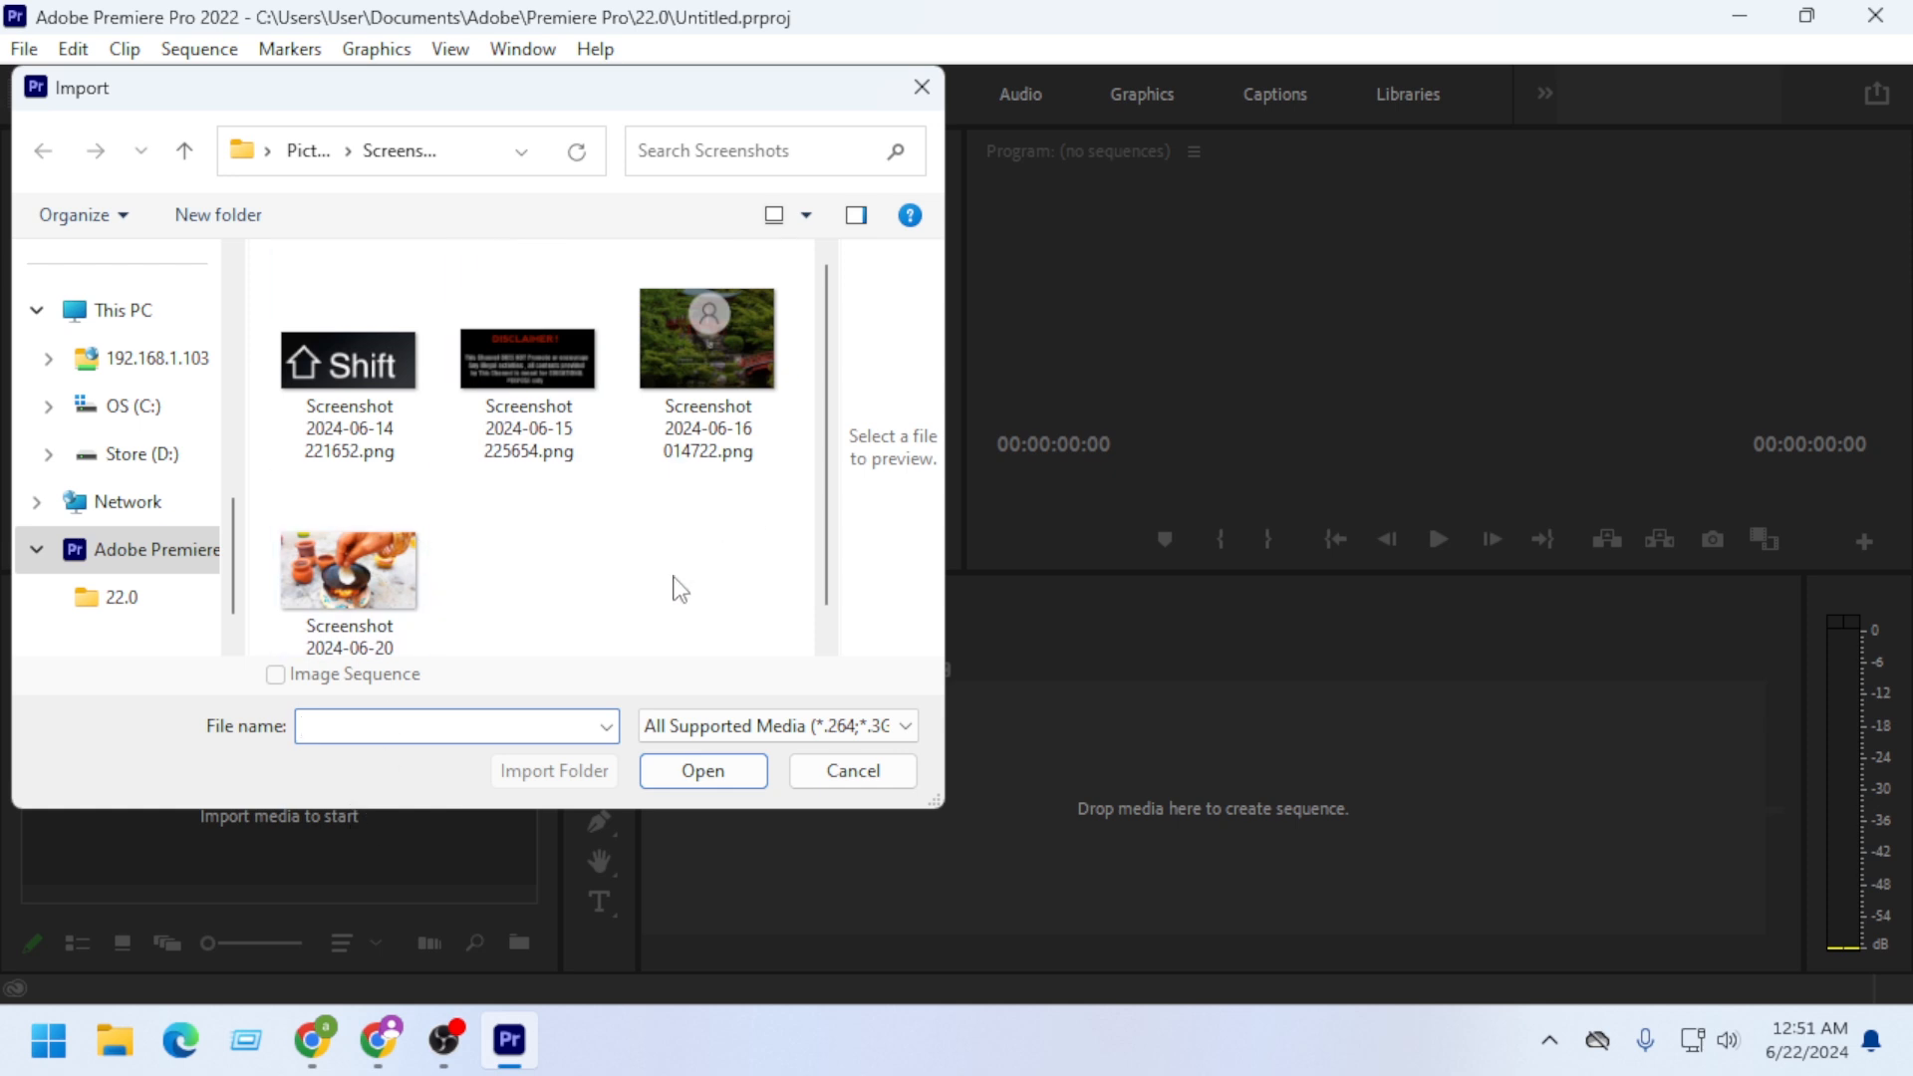
click(376, 384)
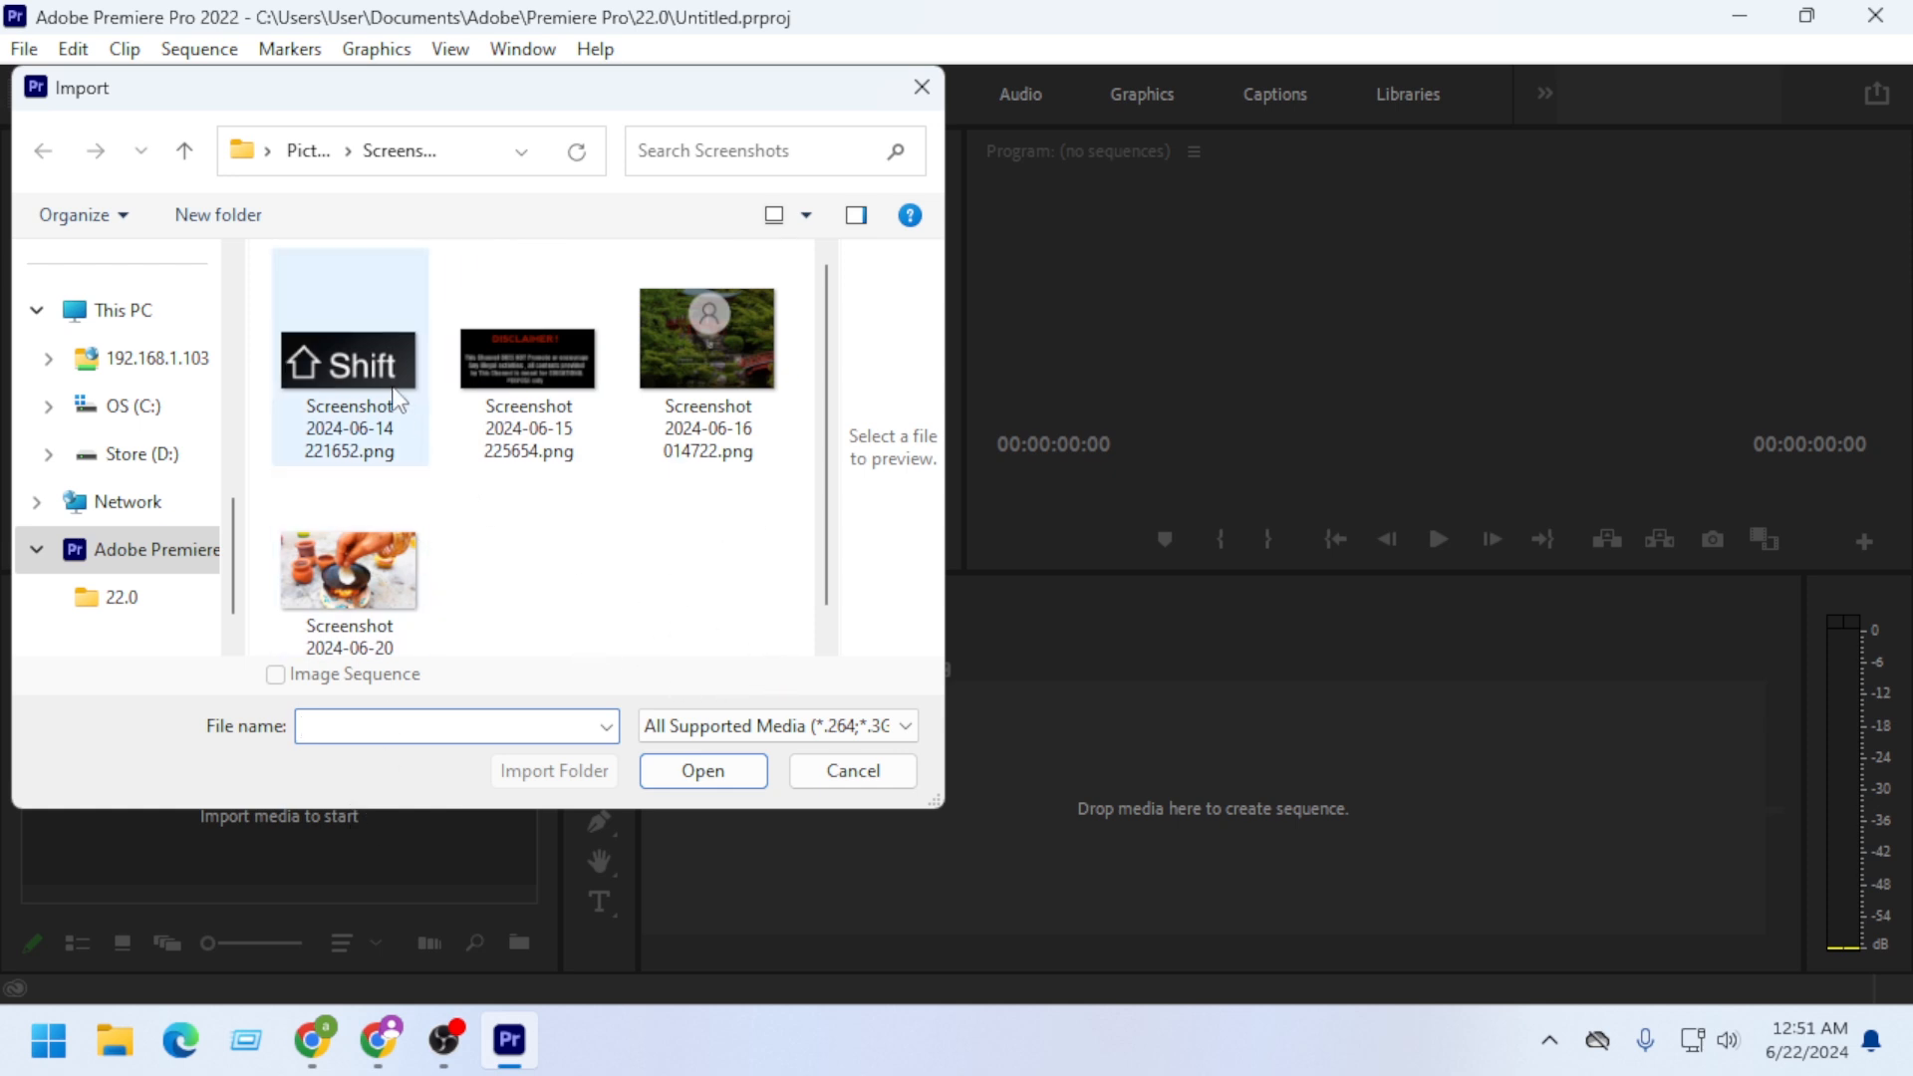
click(690, 771)
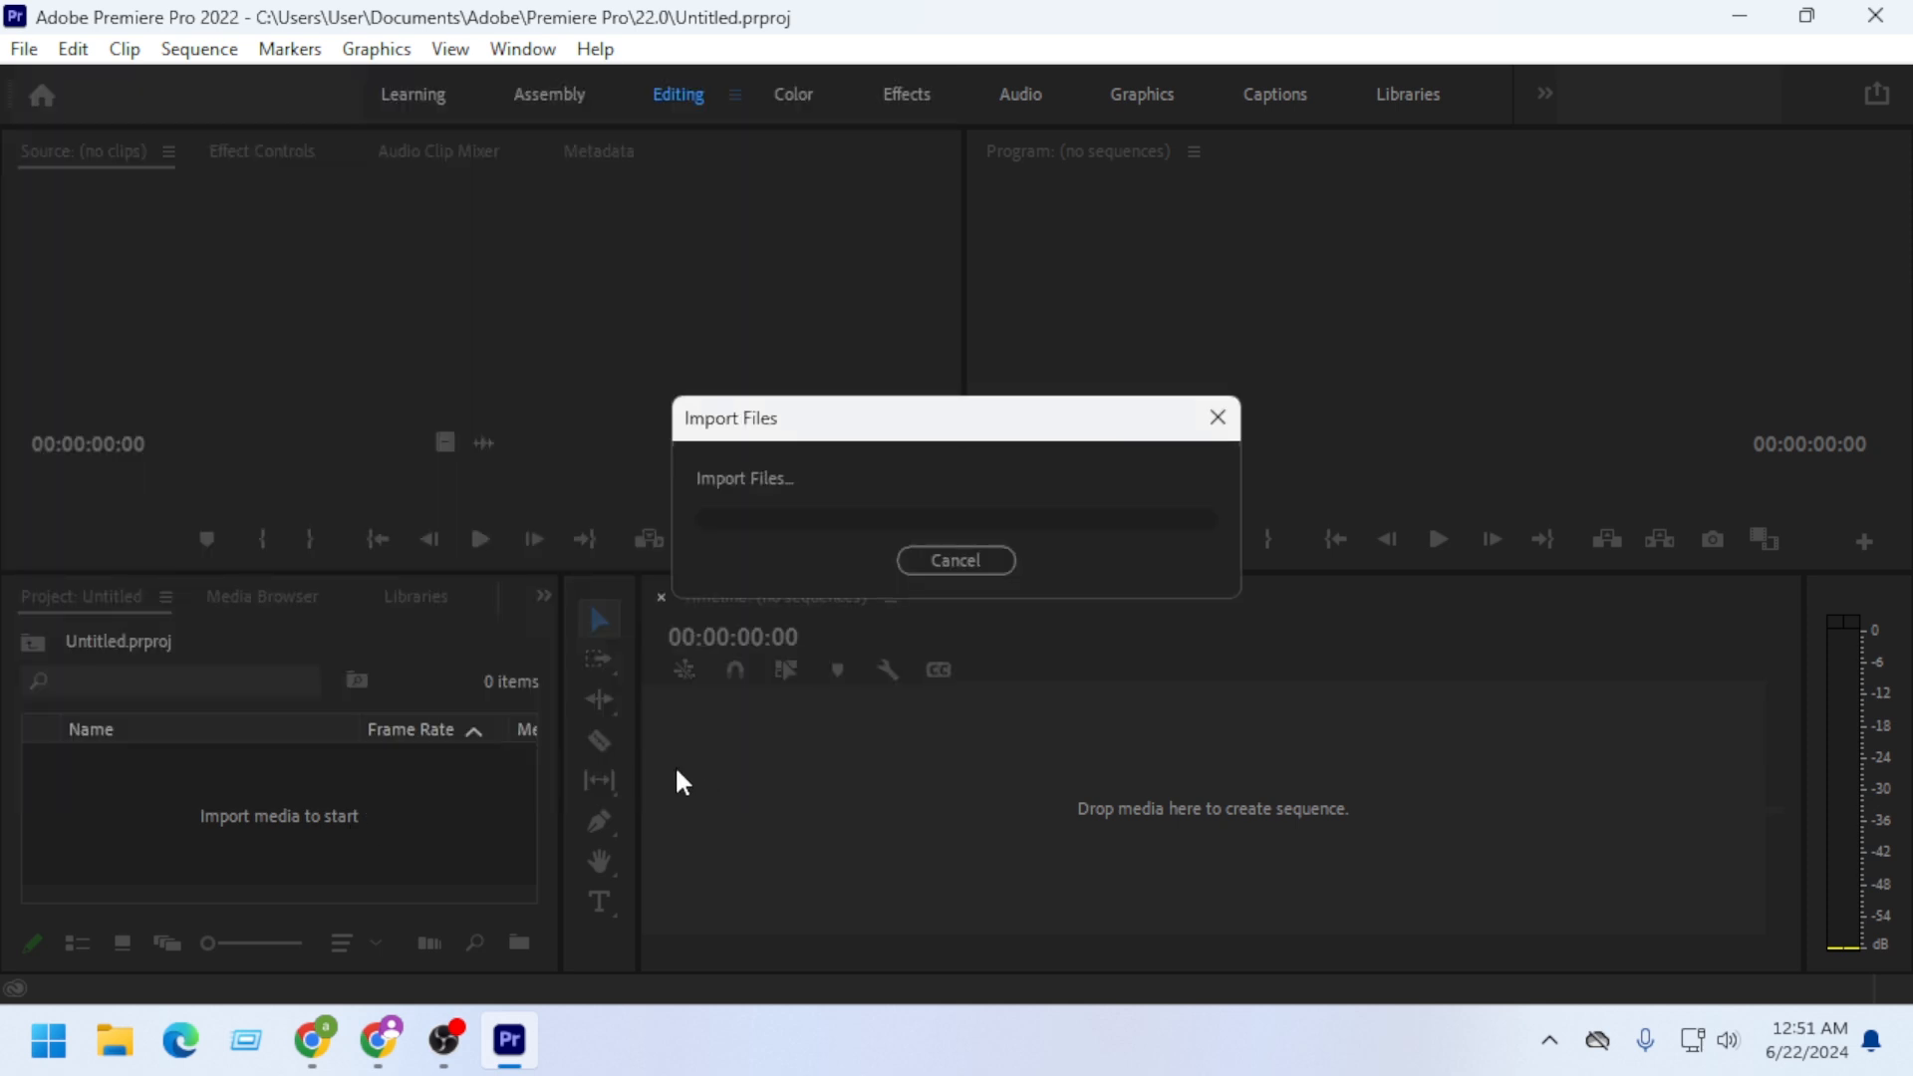
drag(343, 767, 684, 739)
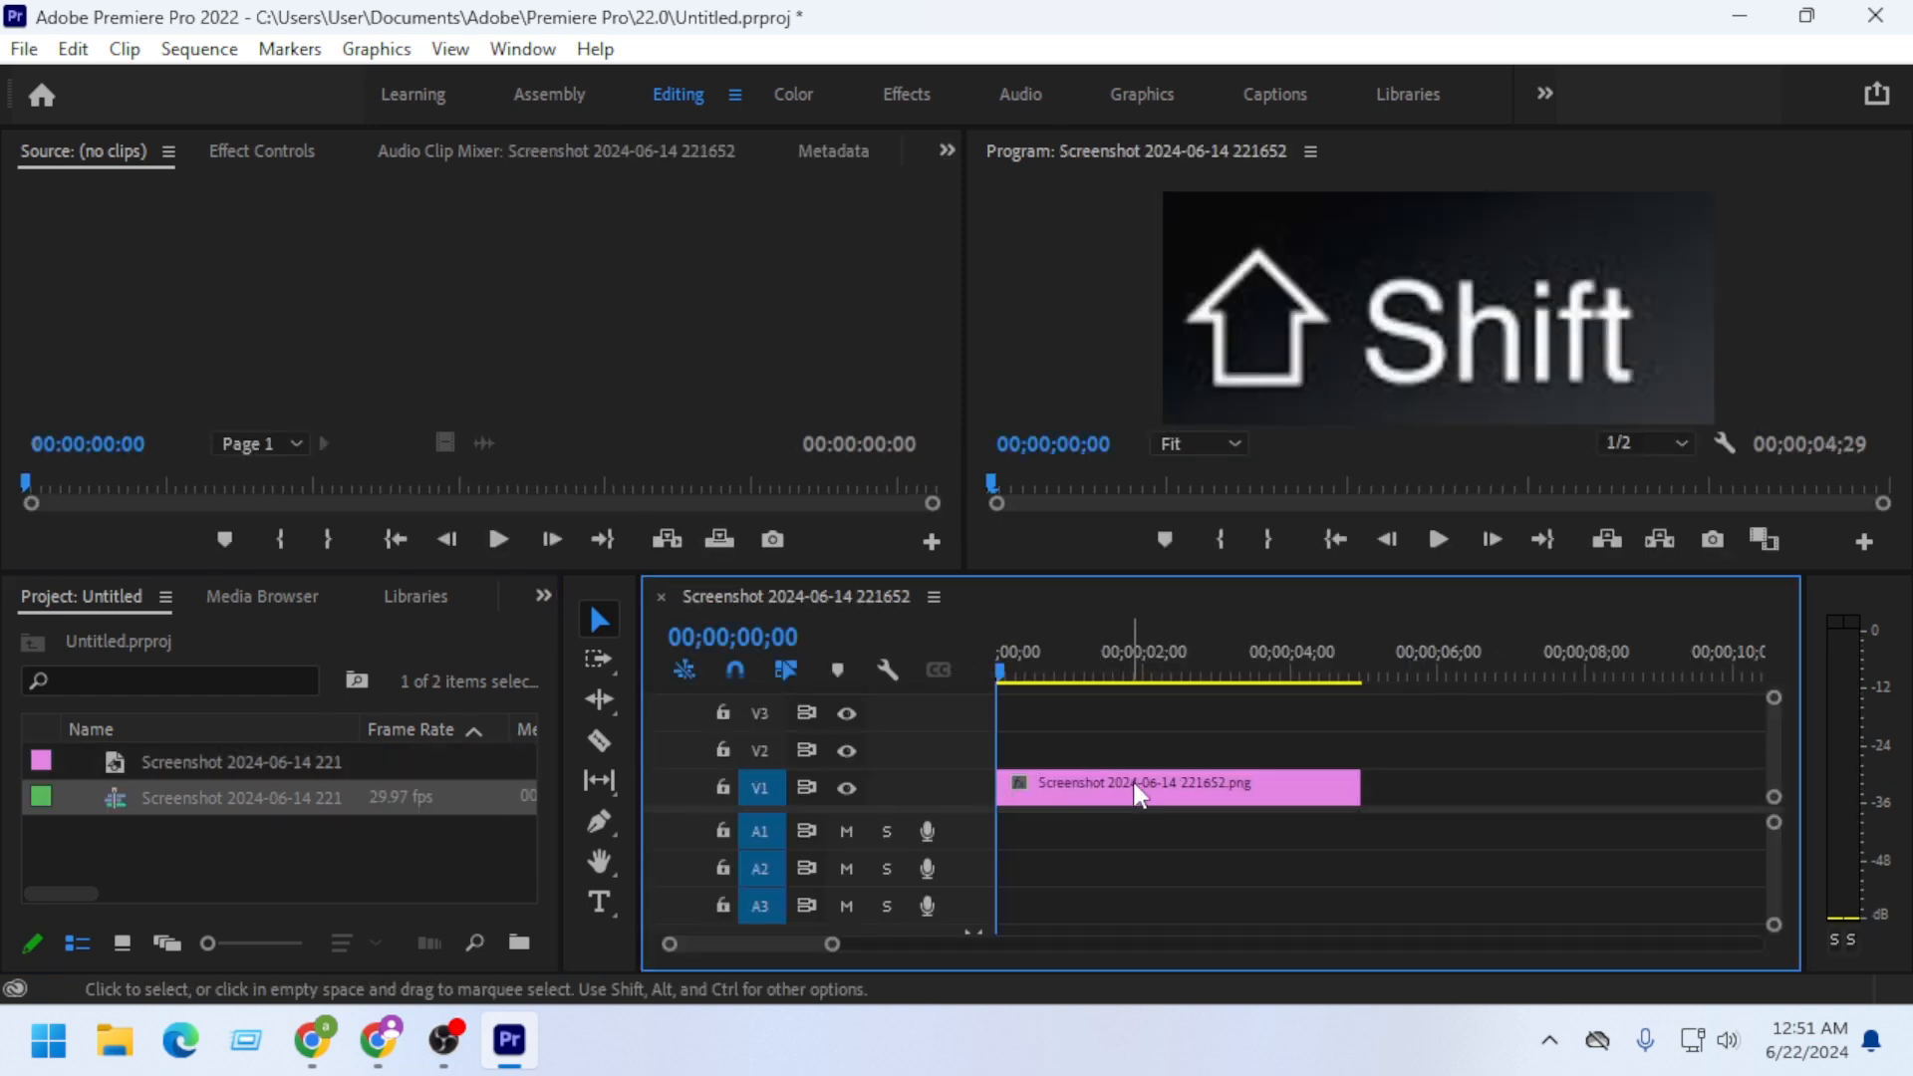
Record a voice-over of about 4 seconds on audio track A1, starting at 00;00;00;00.
click(1011, 670)
mouse_move(1012, 665)
mouse_down()
mouse_move(993, 661)
mouse_move(1164, 661)
mouse_move(1050, 666)
mouse_up()
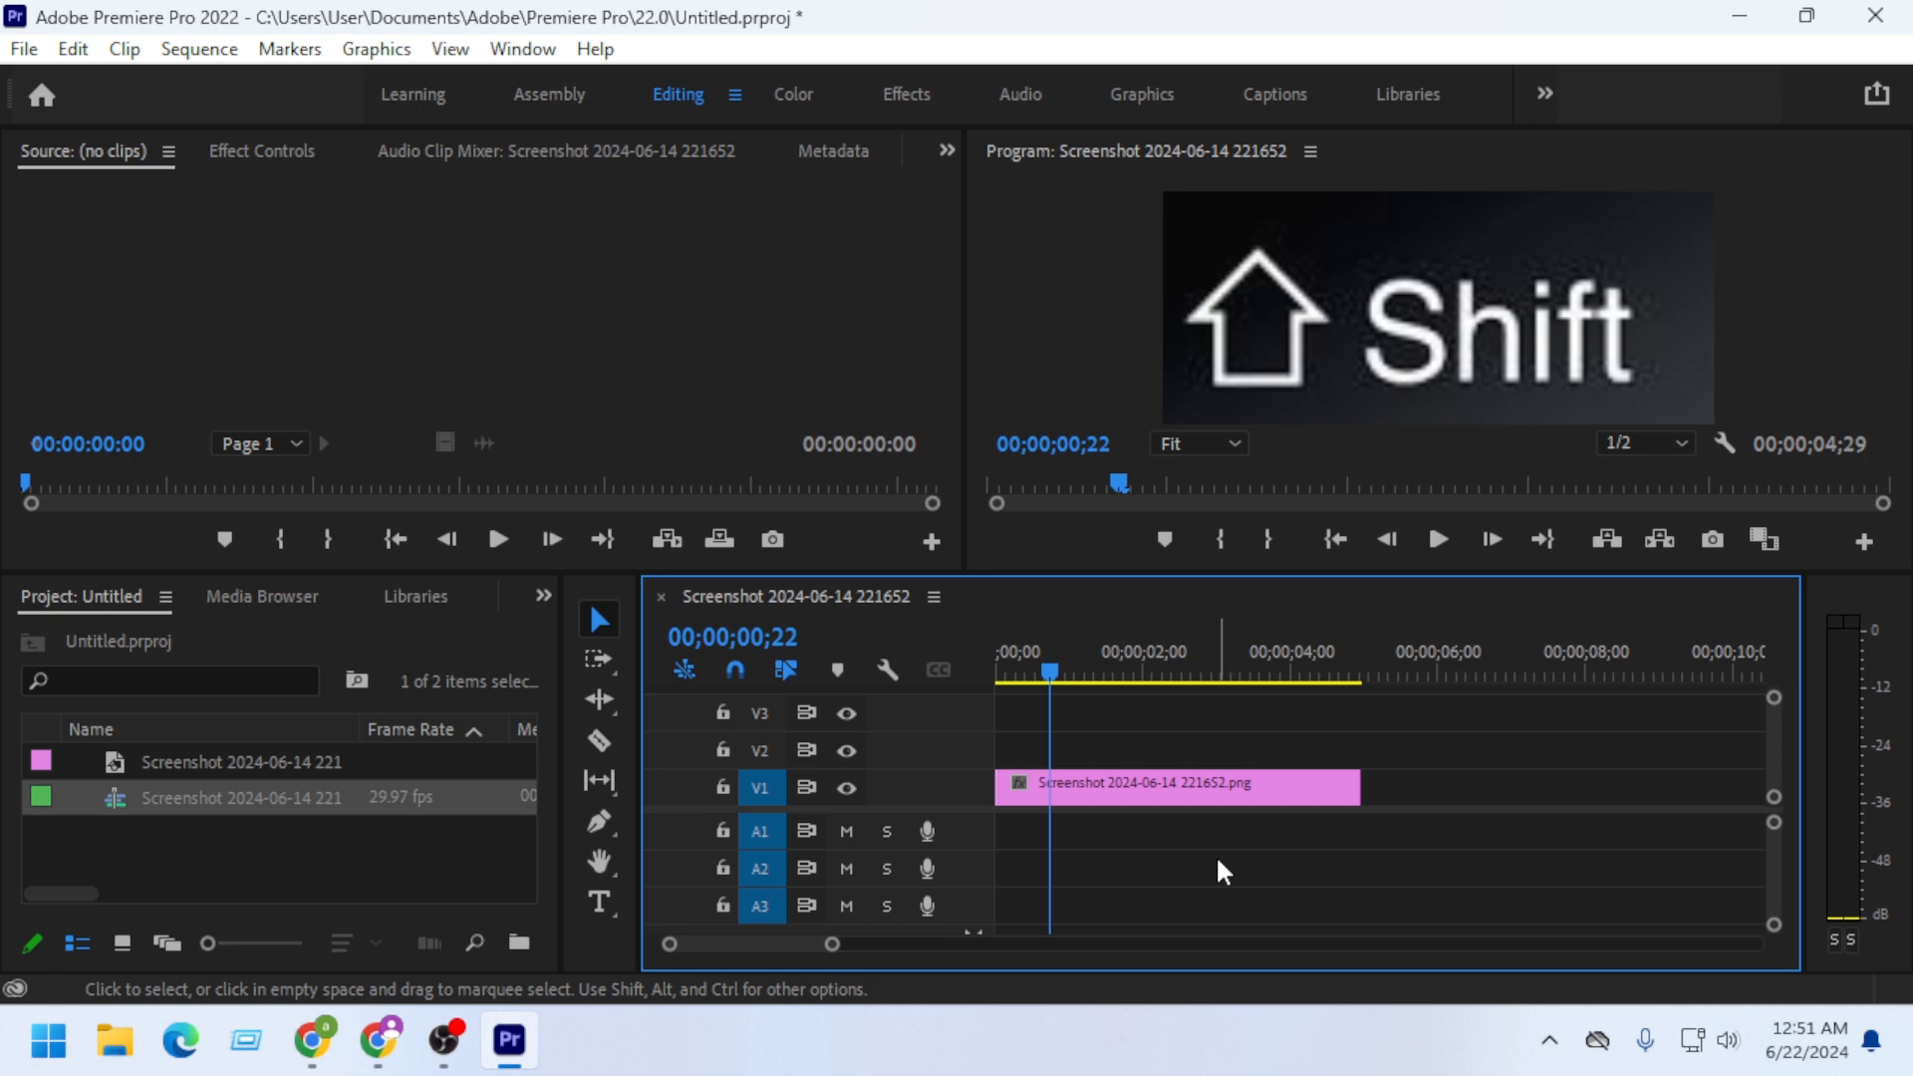
drag(1054, 673, 936, 677)
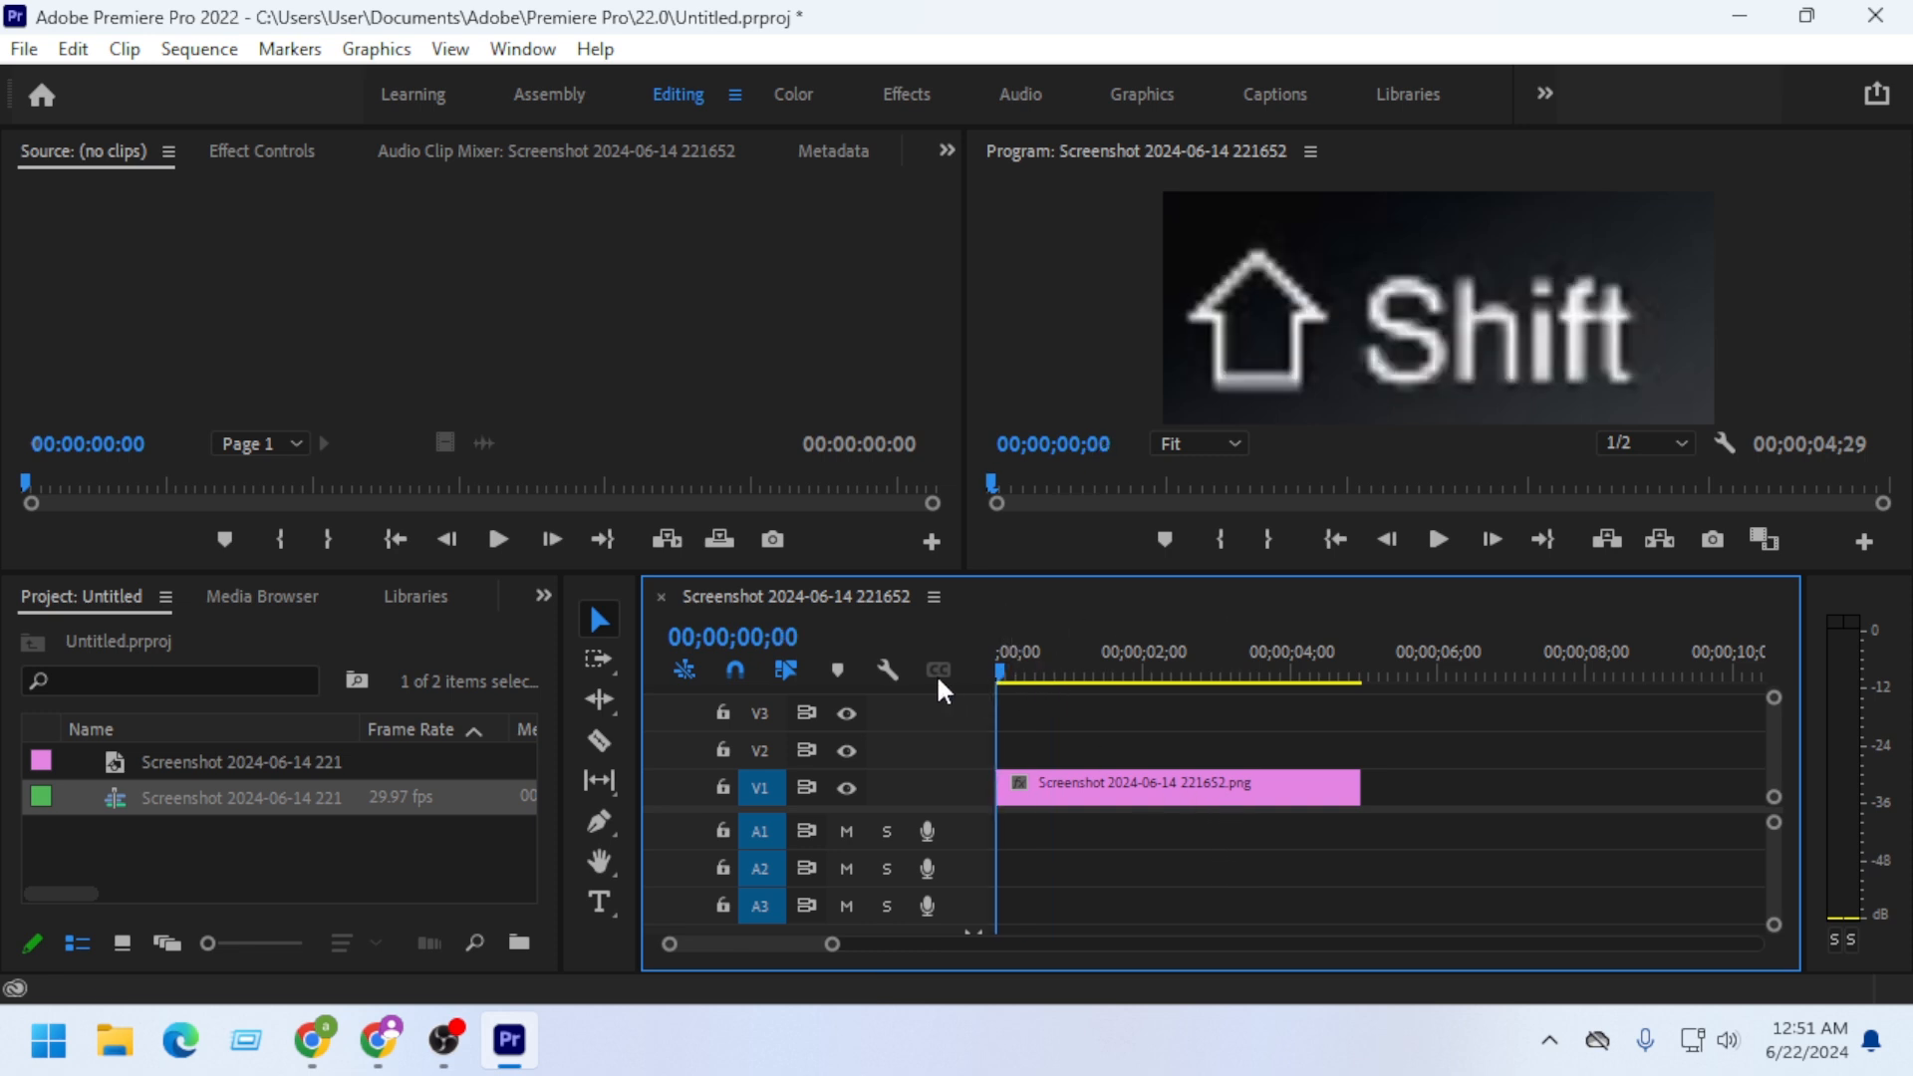
click(929, 839)
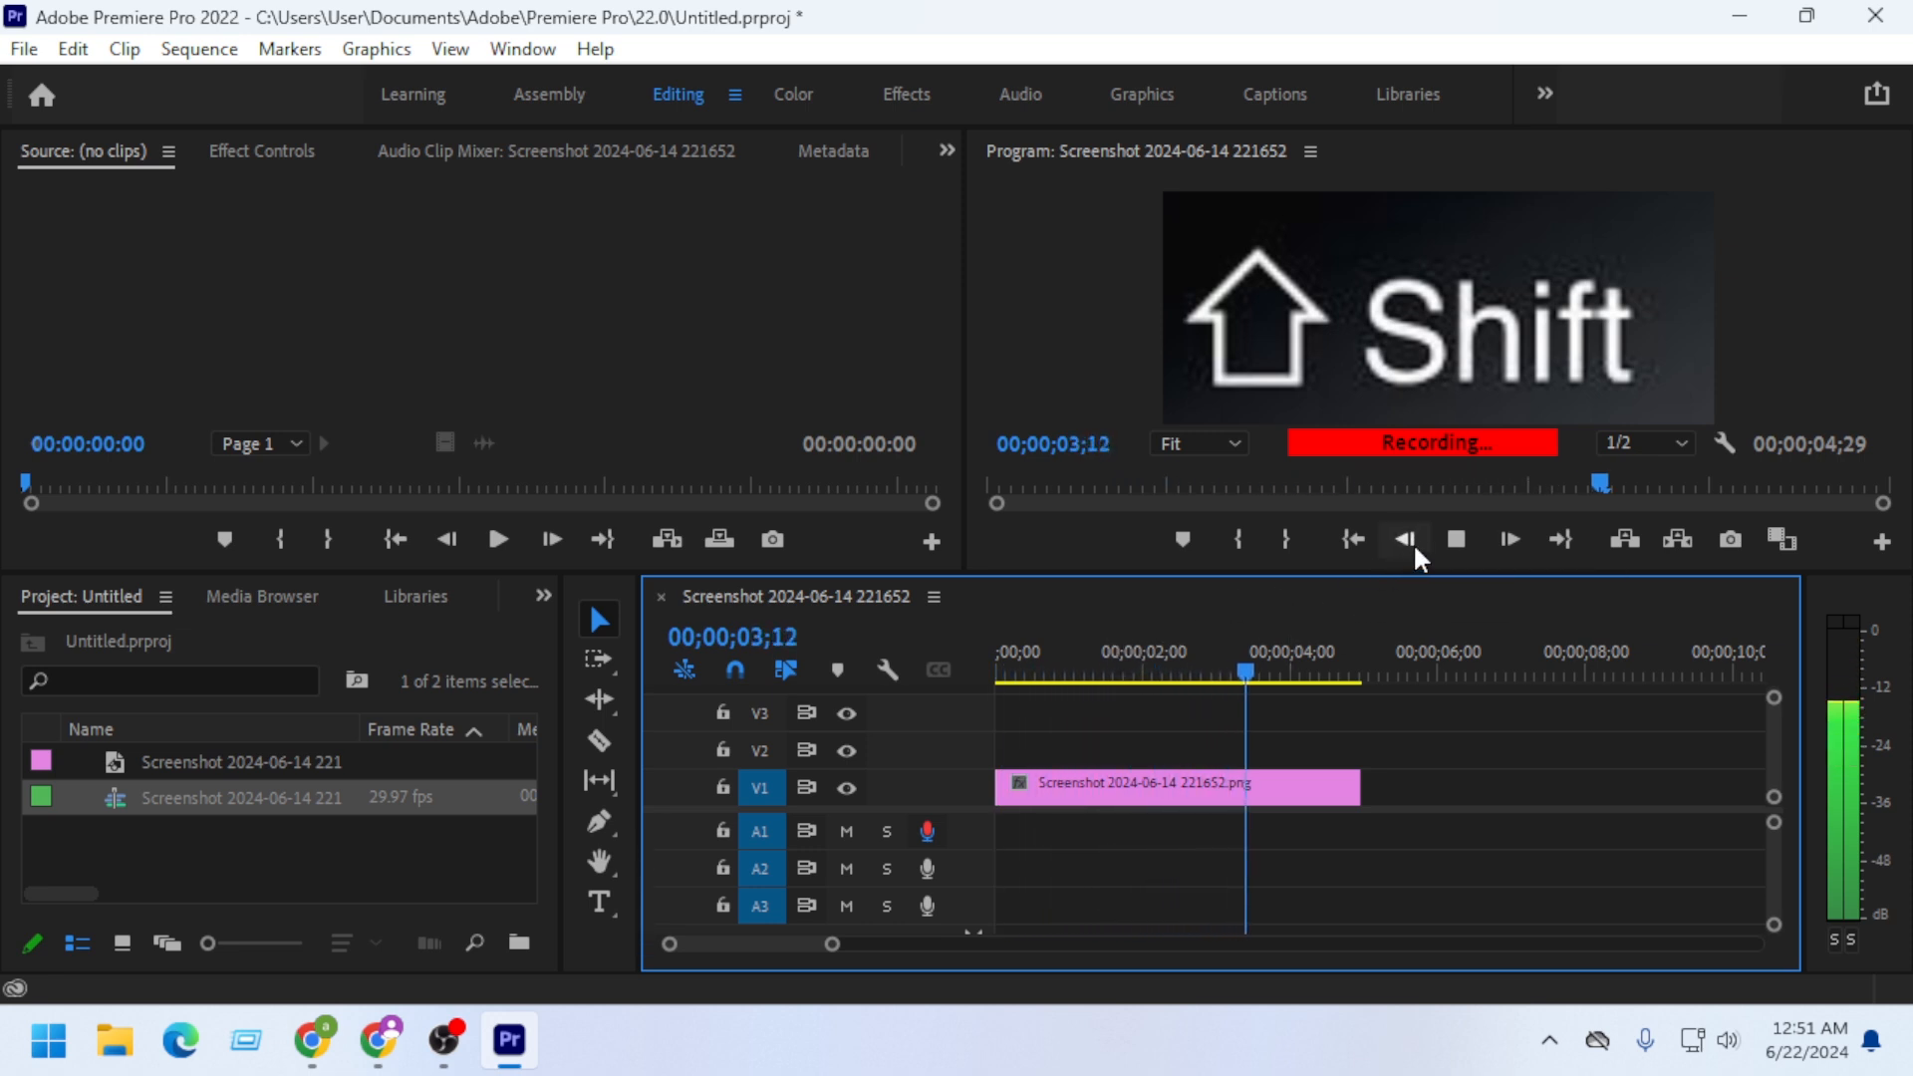
click(1455, 539)
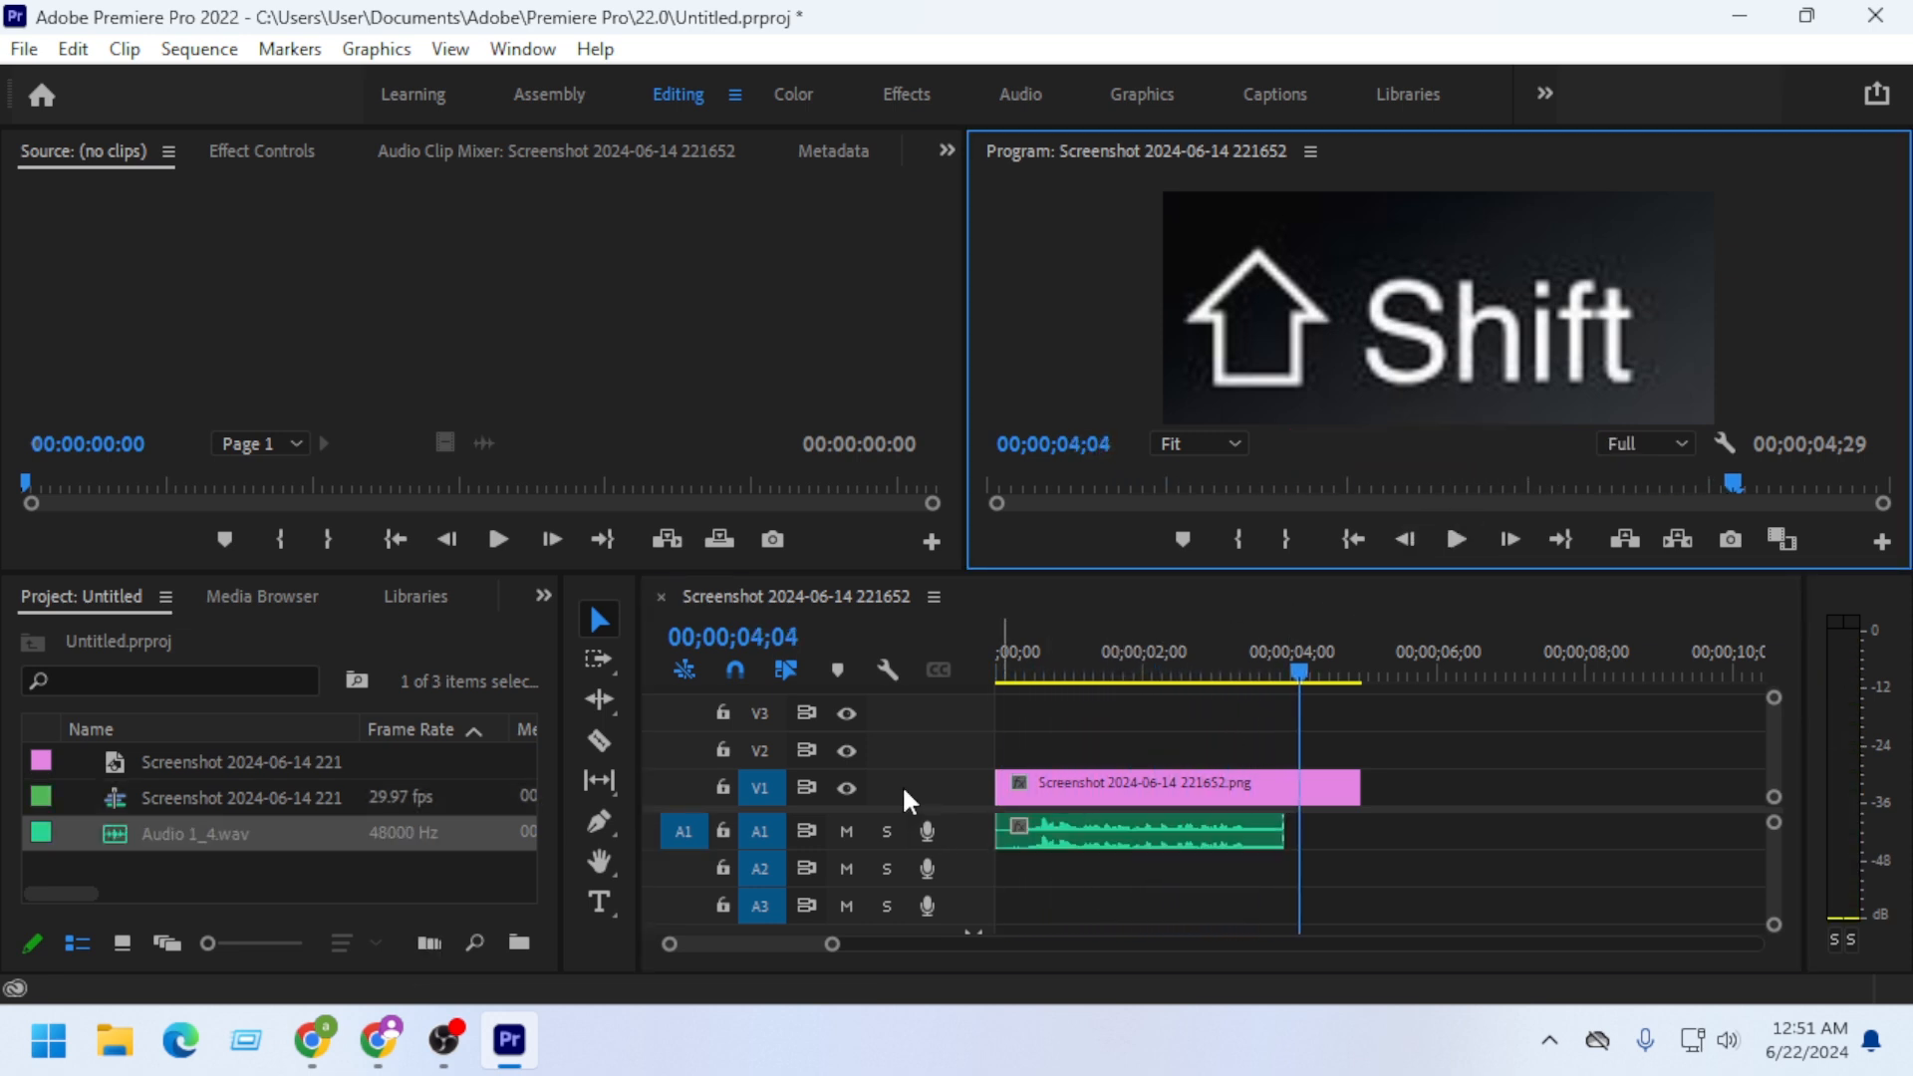
Enlarge track A1 to show the recorded clip's waveform and return the playhead to the sequence start.
drag(1291, 671, 1056, 689)
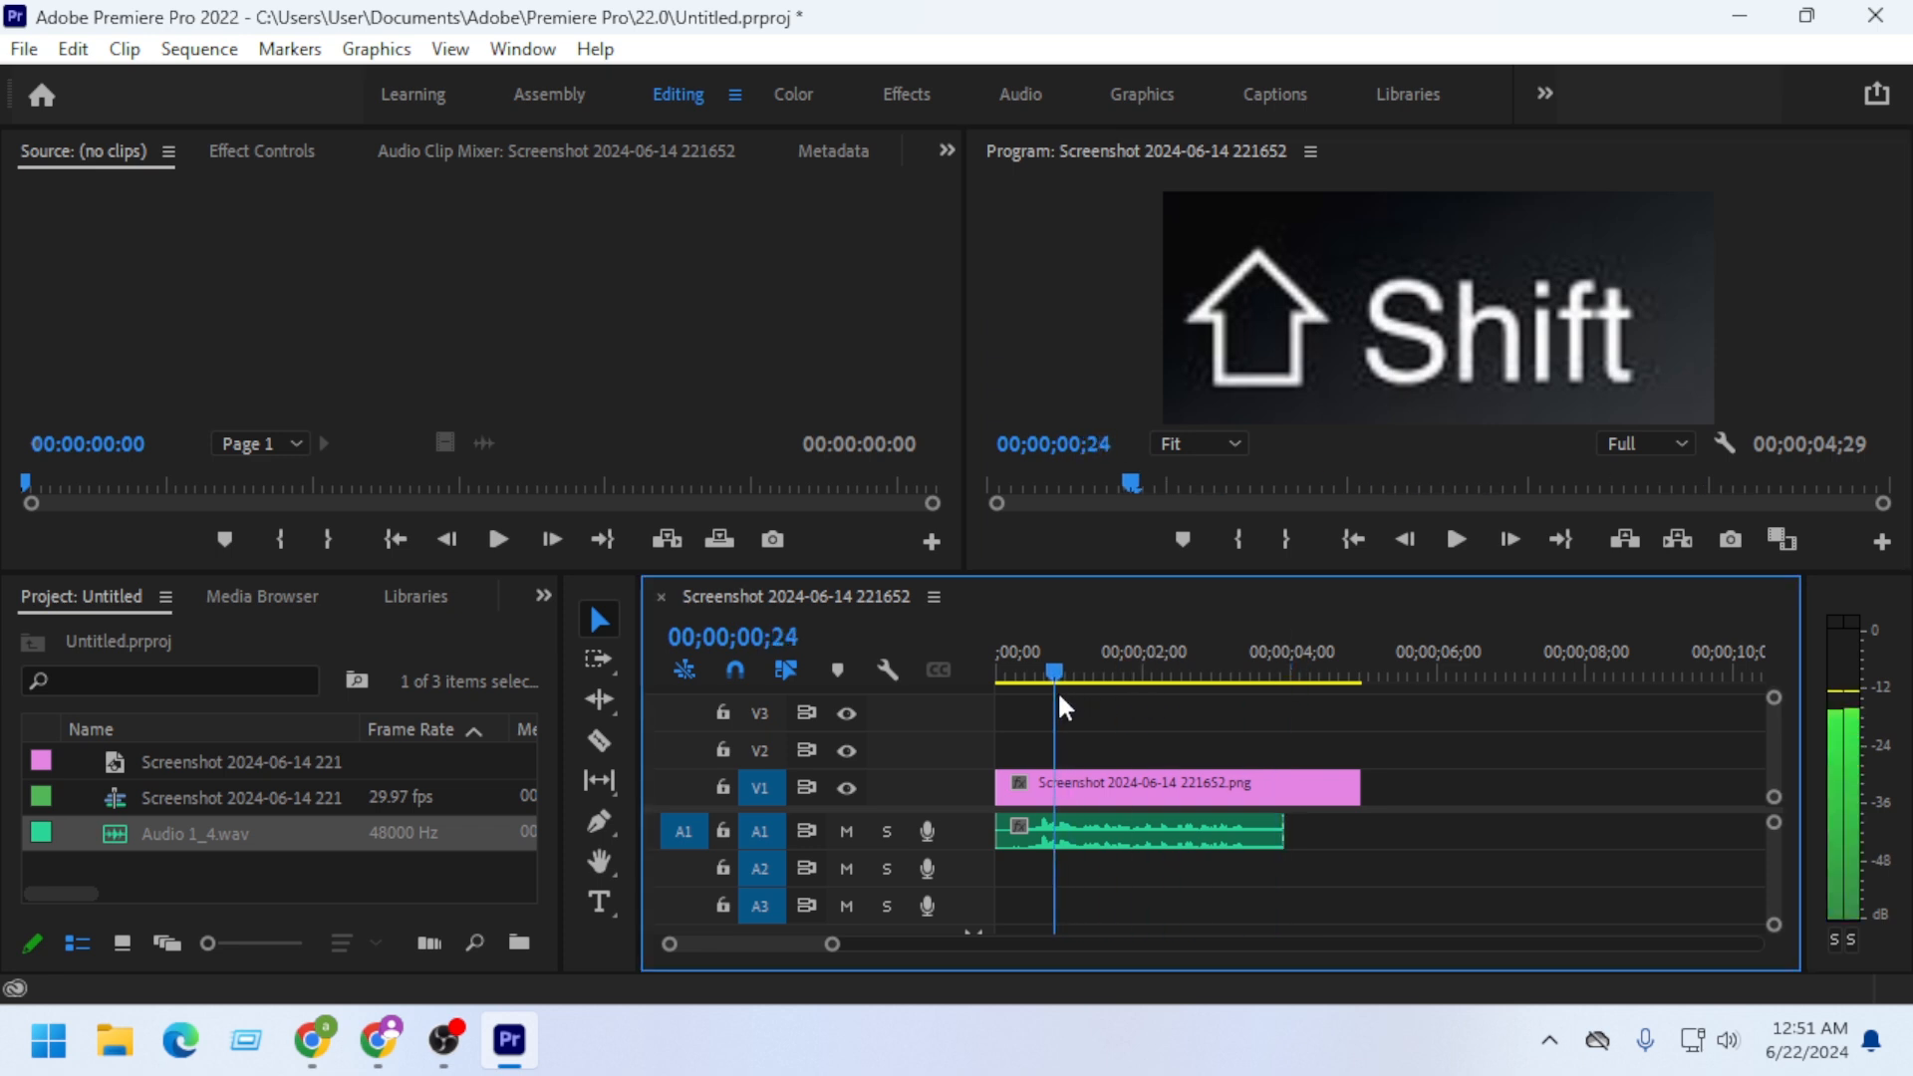
click(1134, 834)
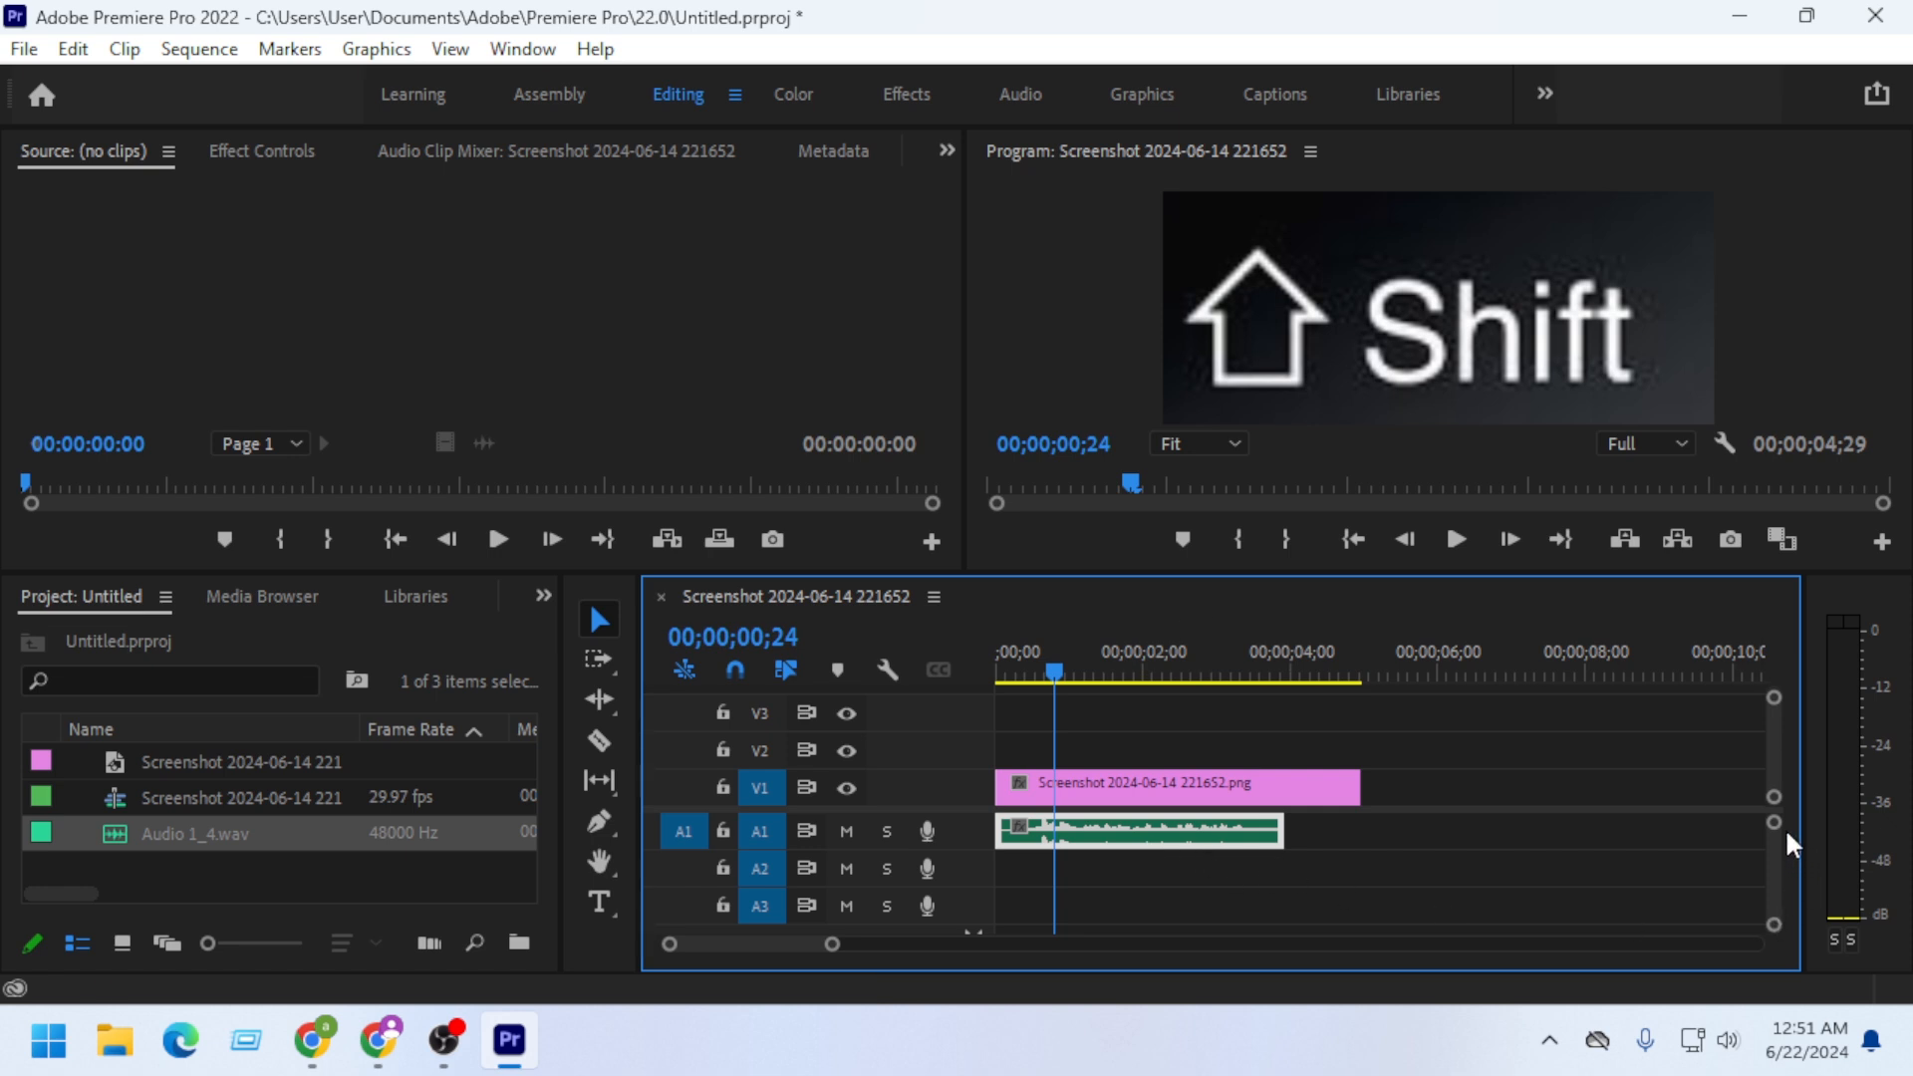
drag(1775, 824, 1775, 840)
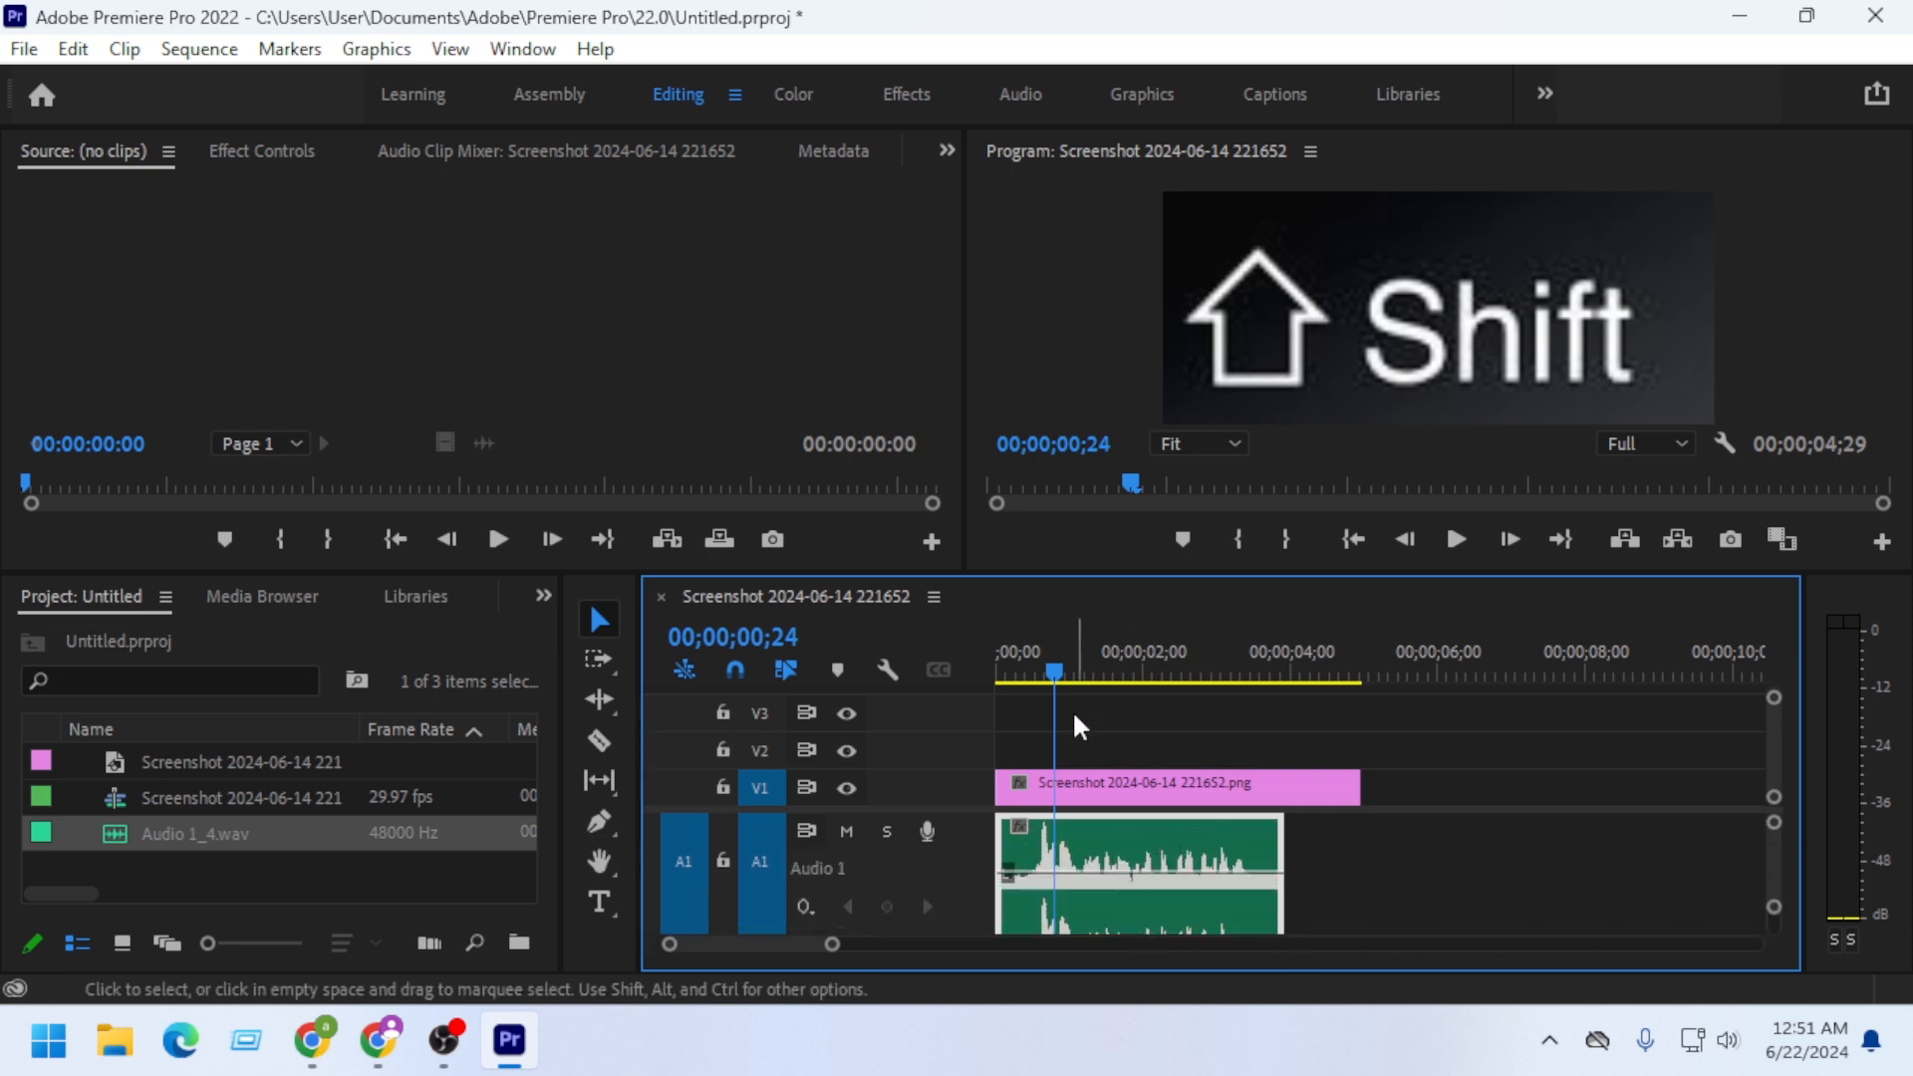
drag(1054, 673, 994, 698)
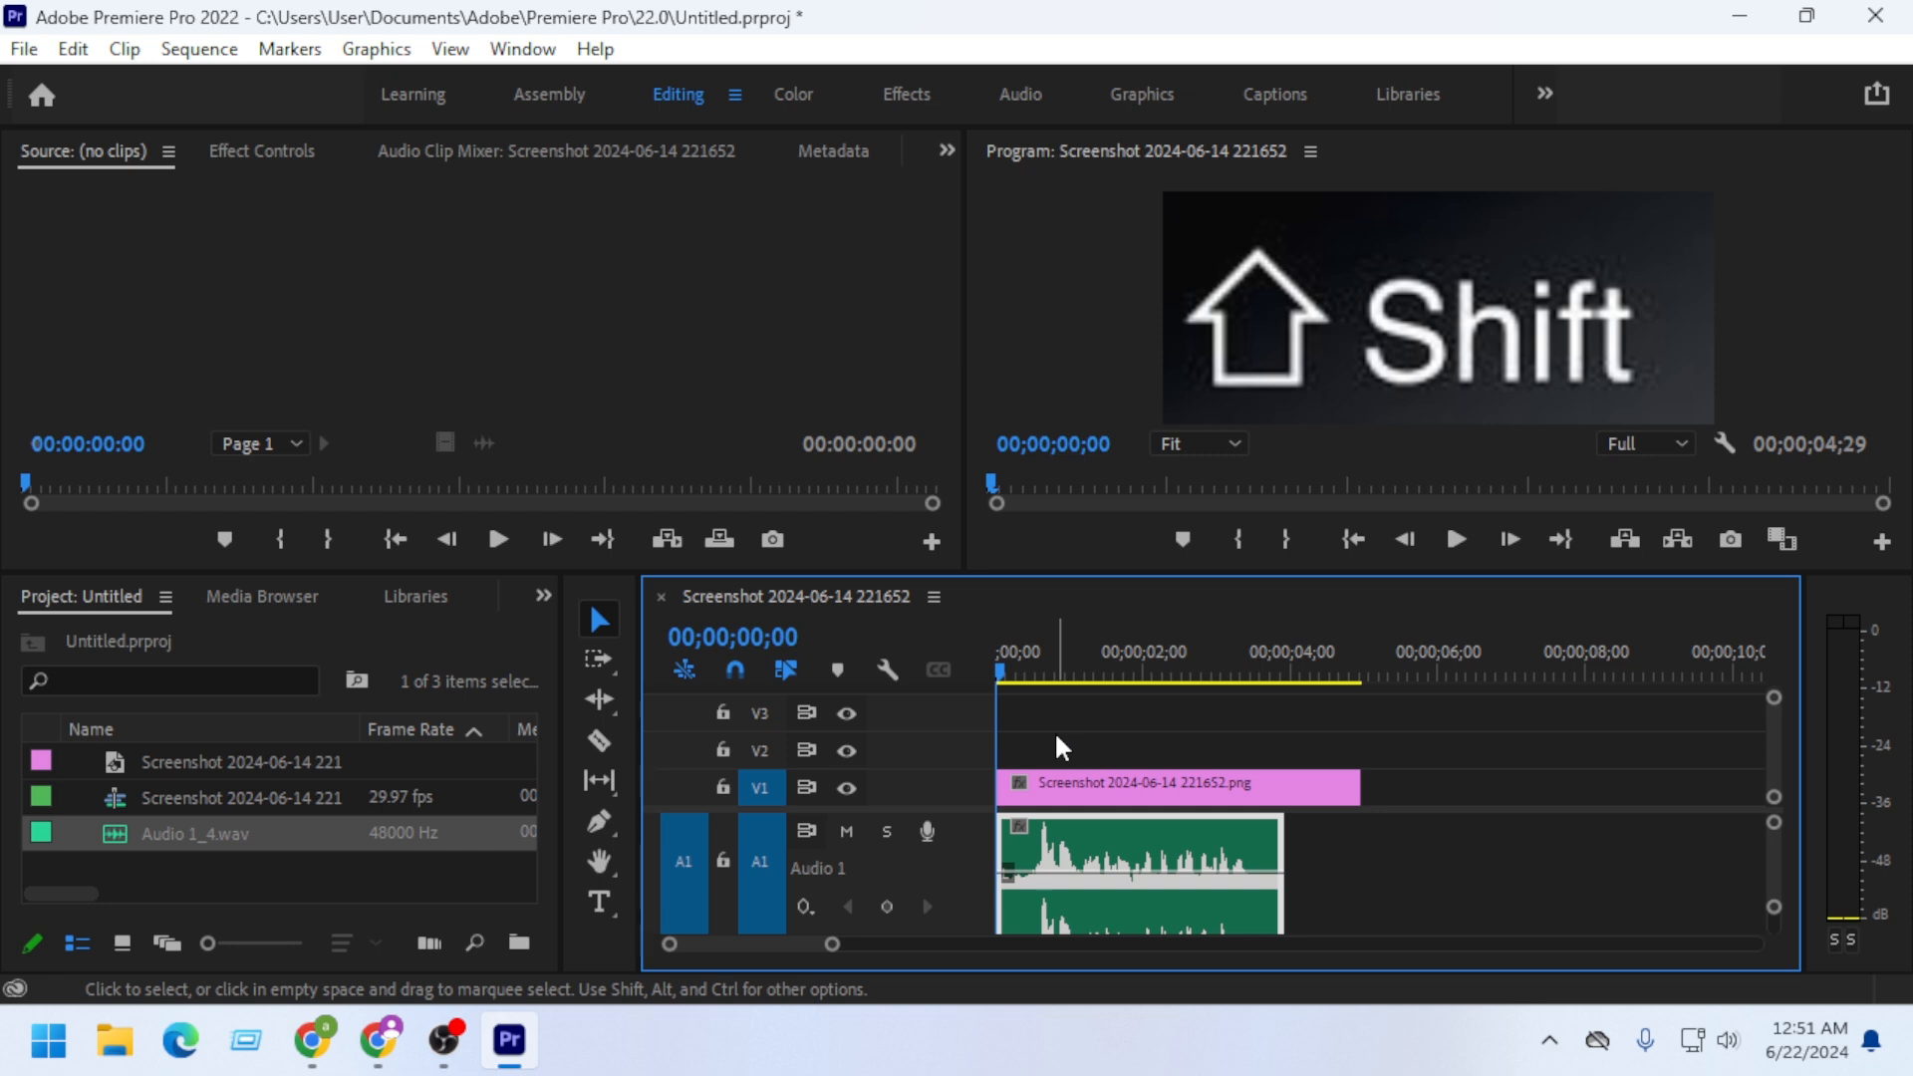
In the Audio workspace, show the Audio Track Mixer's effect slots and add DeNoise to the first slot of Audio 1.
click(1018, 96)
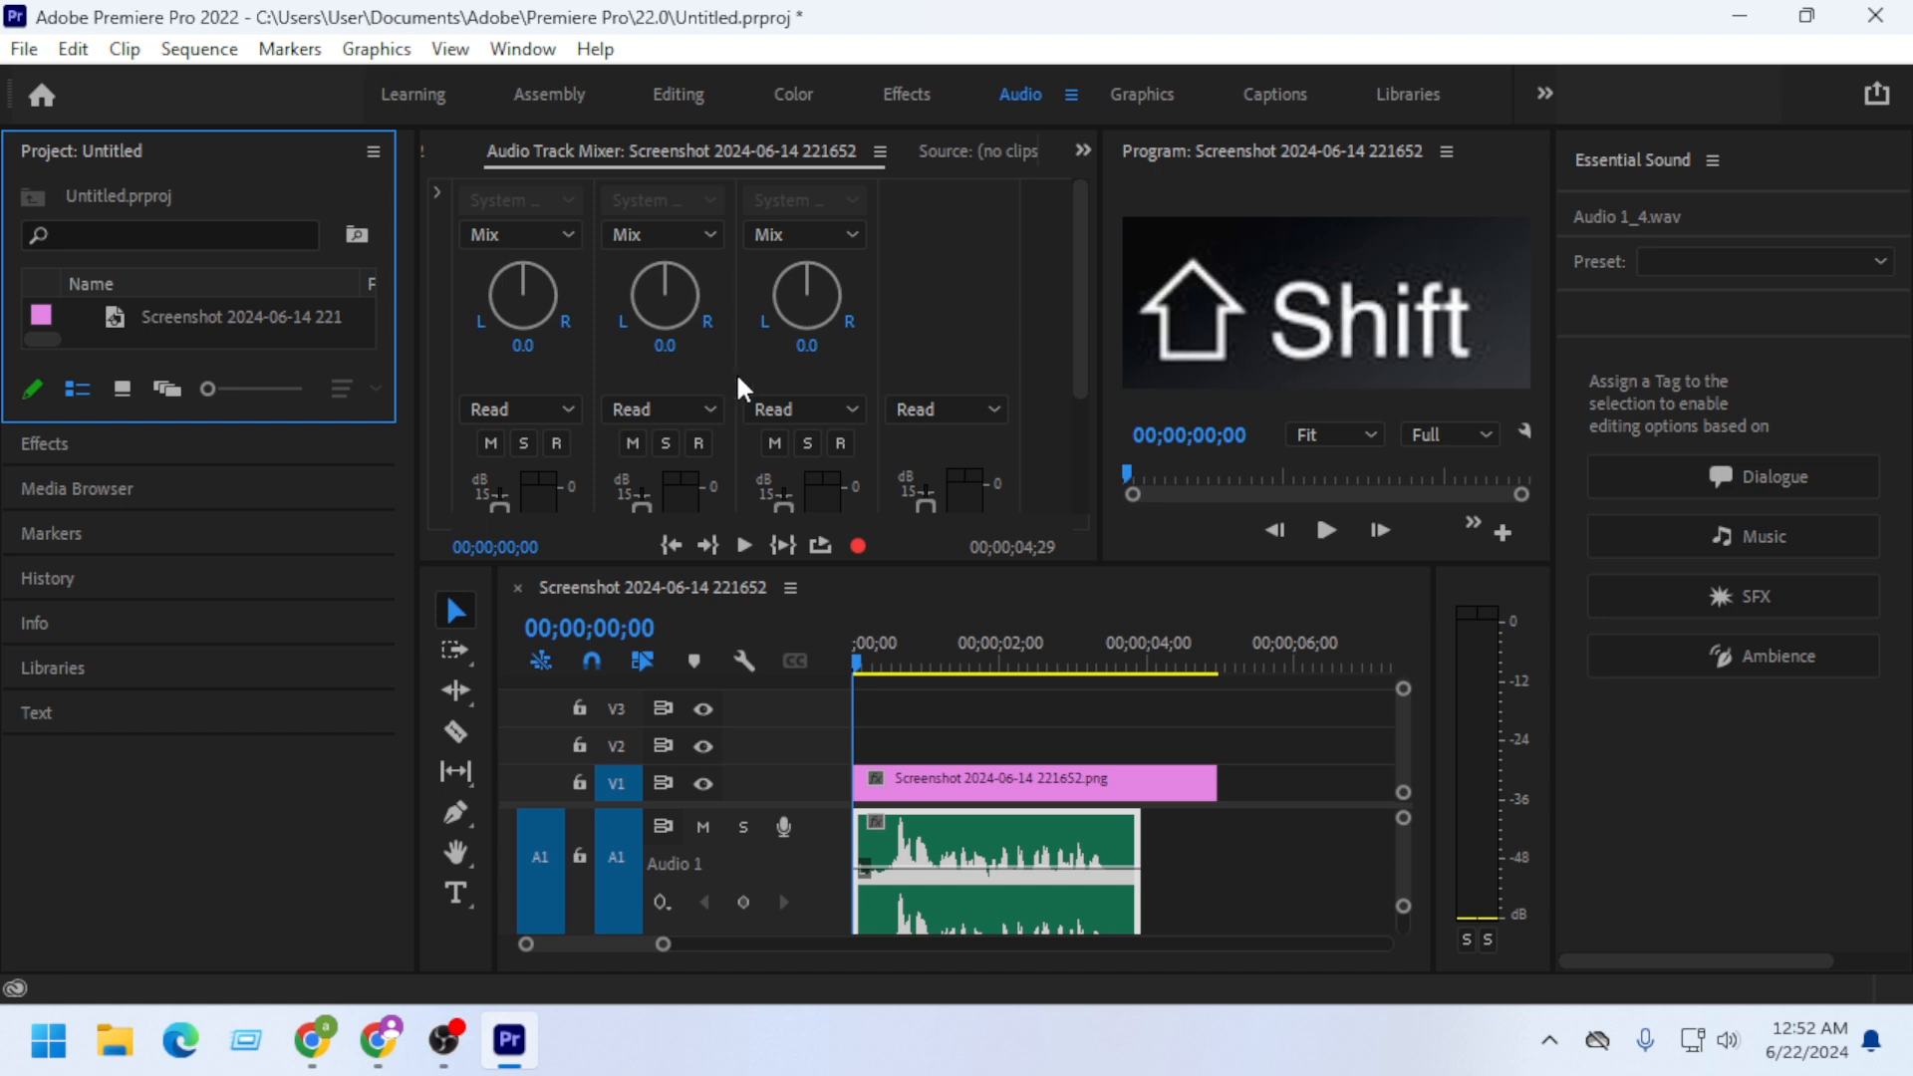
click(434, 196)
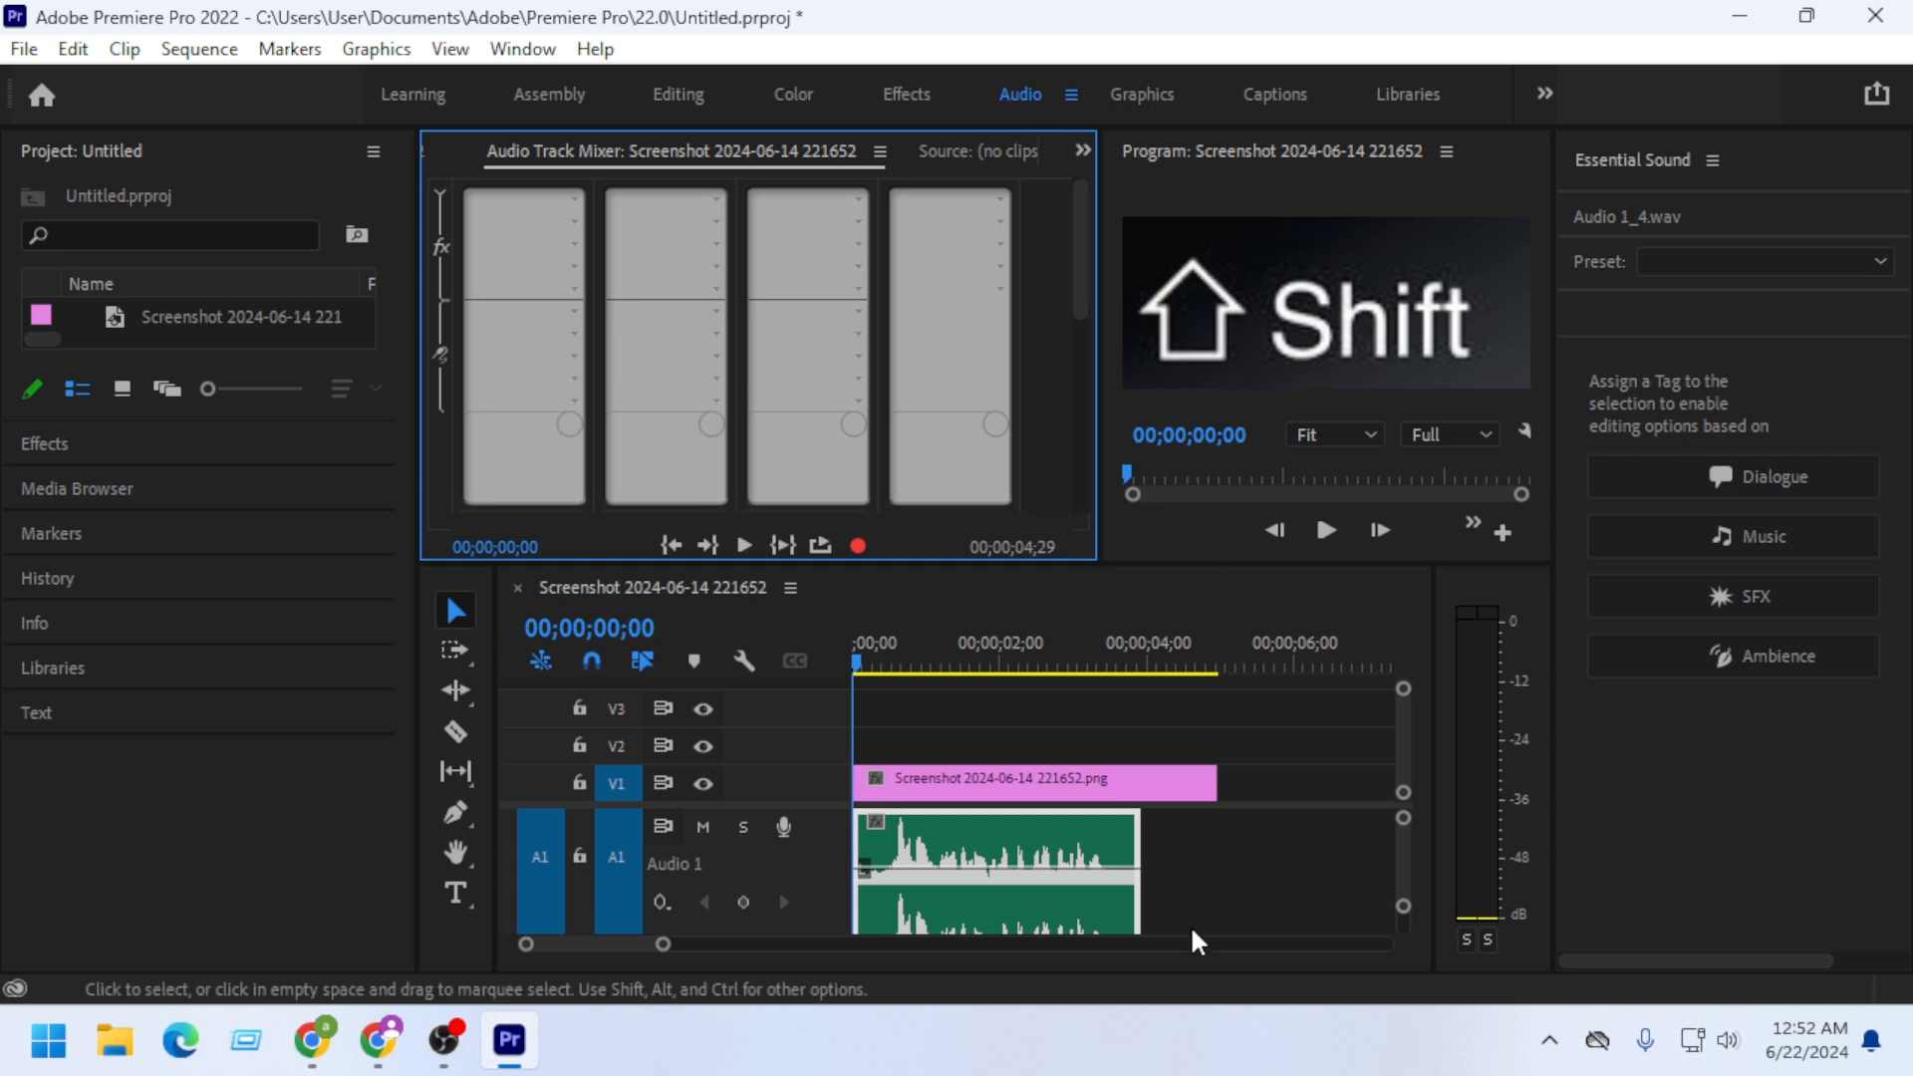
click(948, 833)
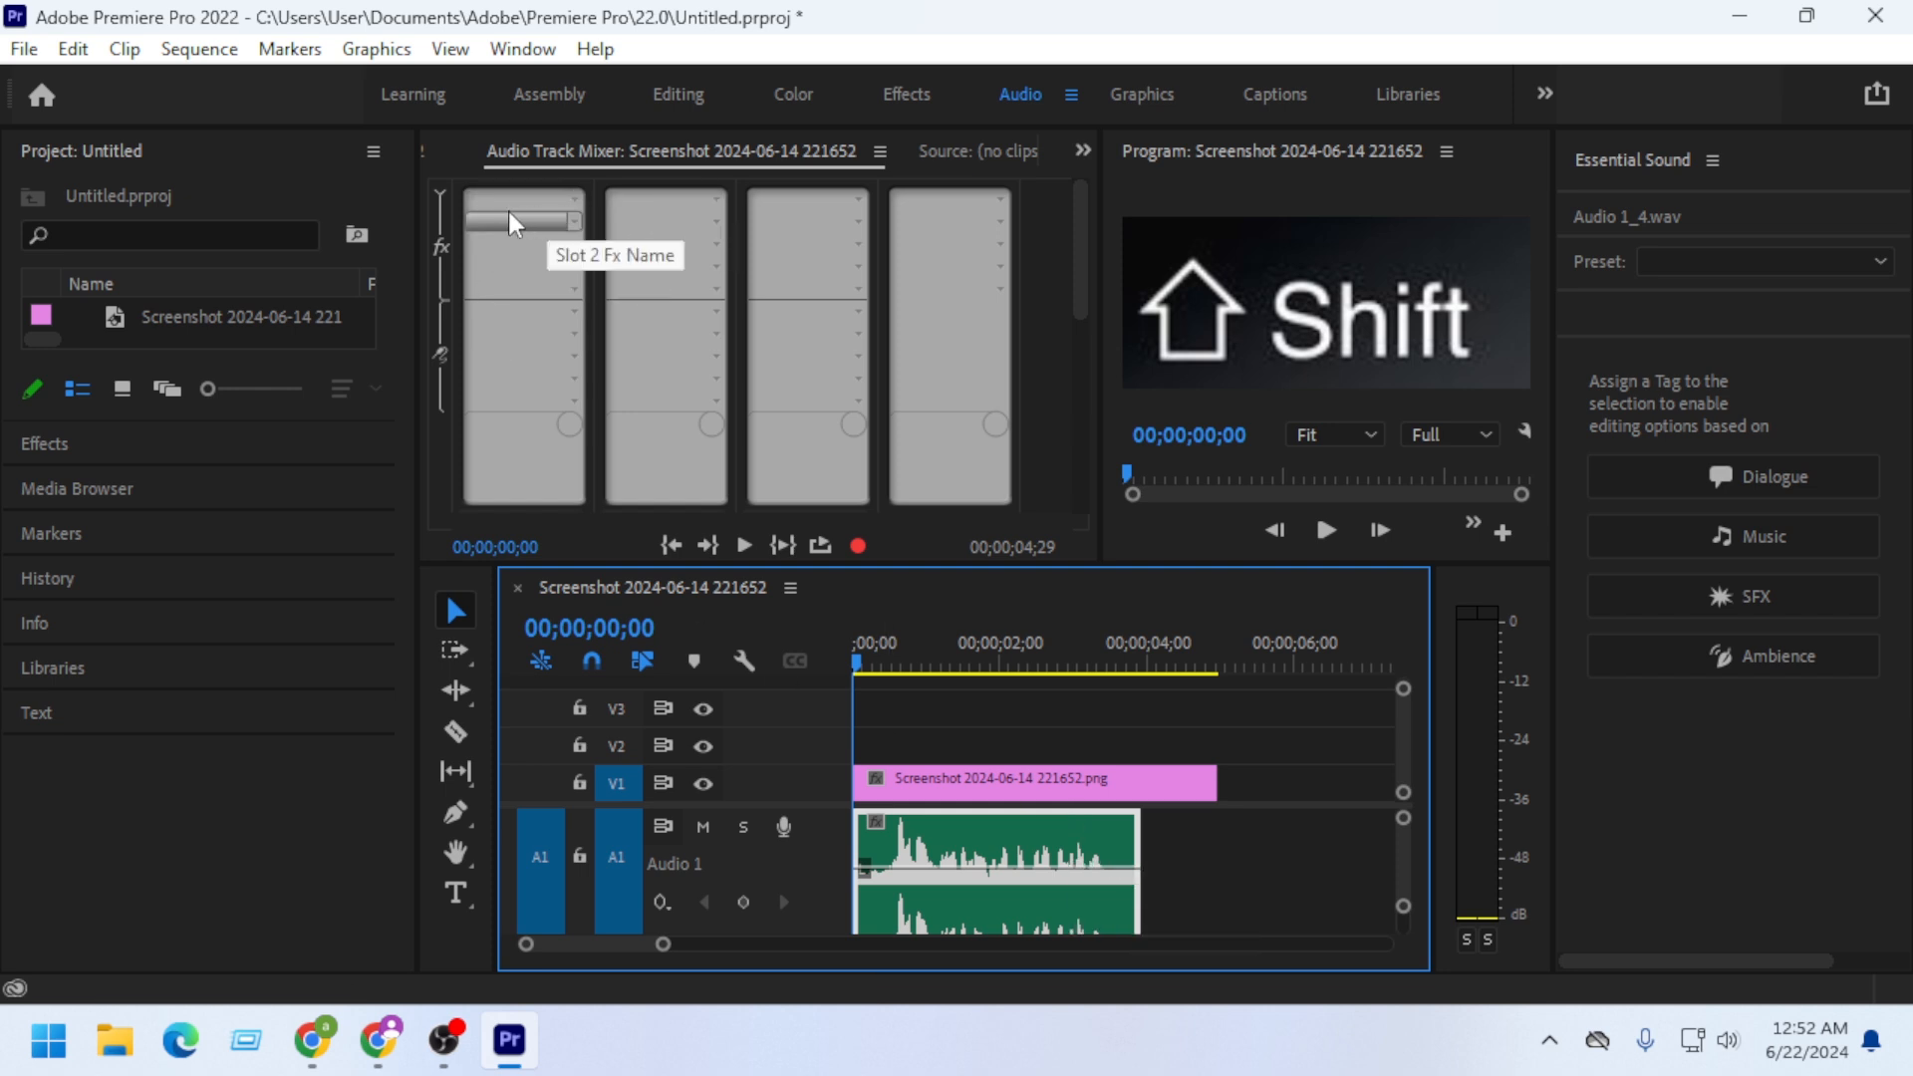
click(575, 202)
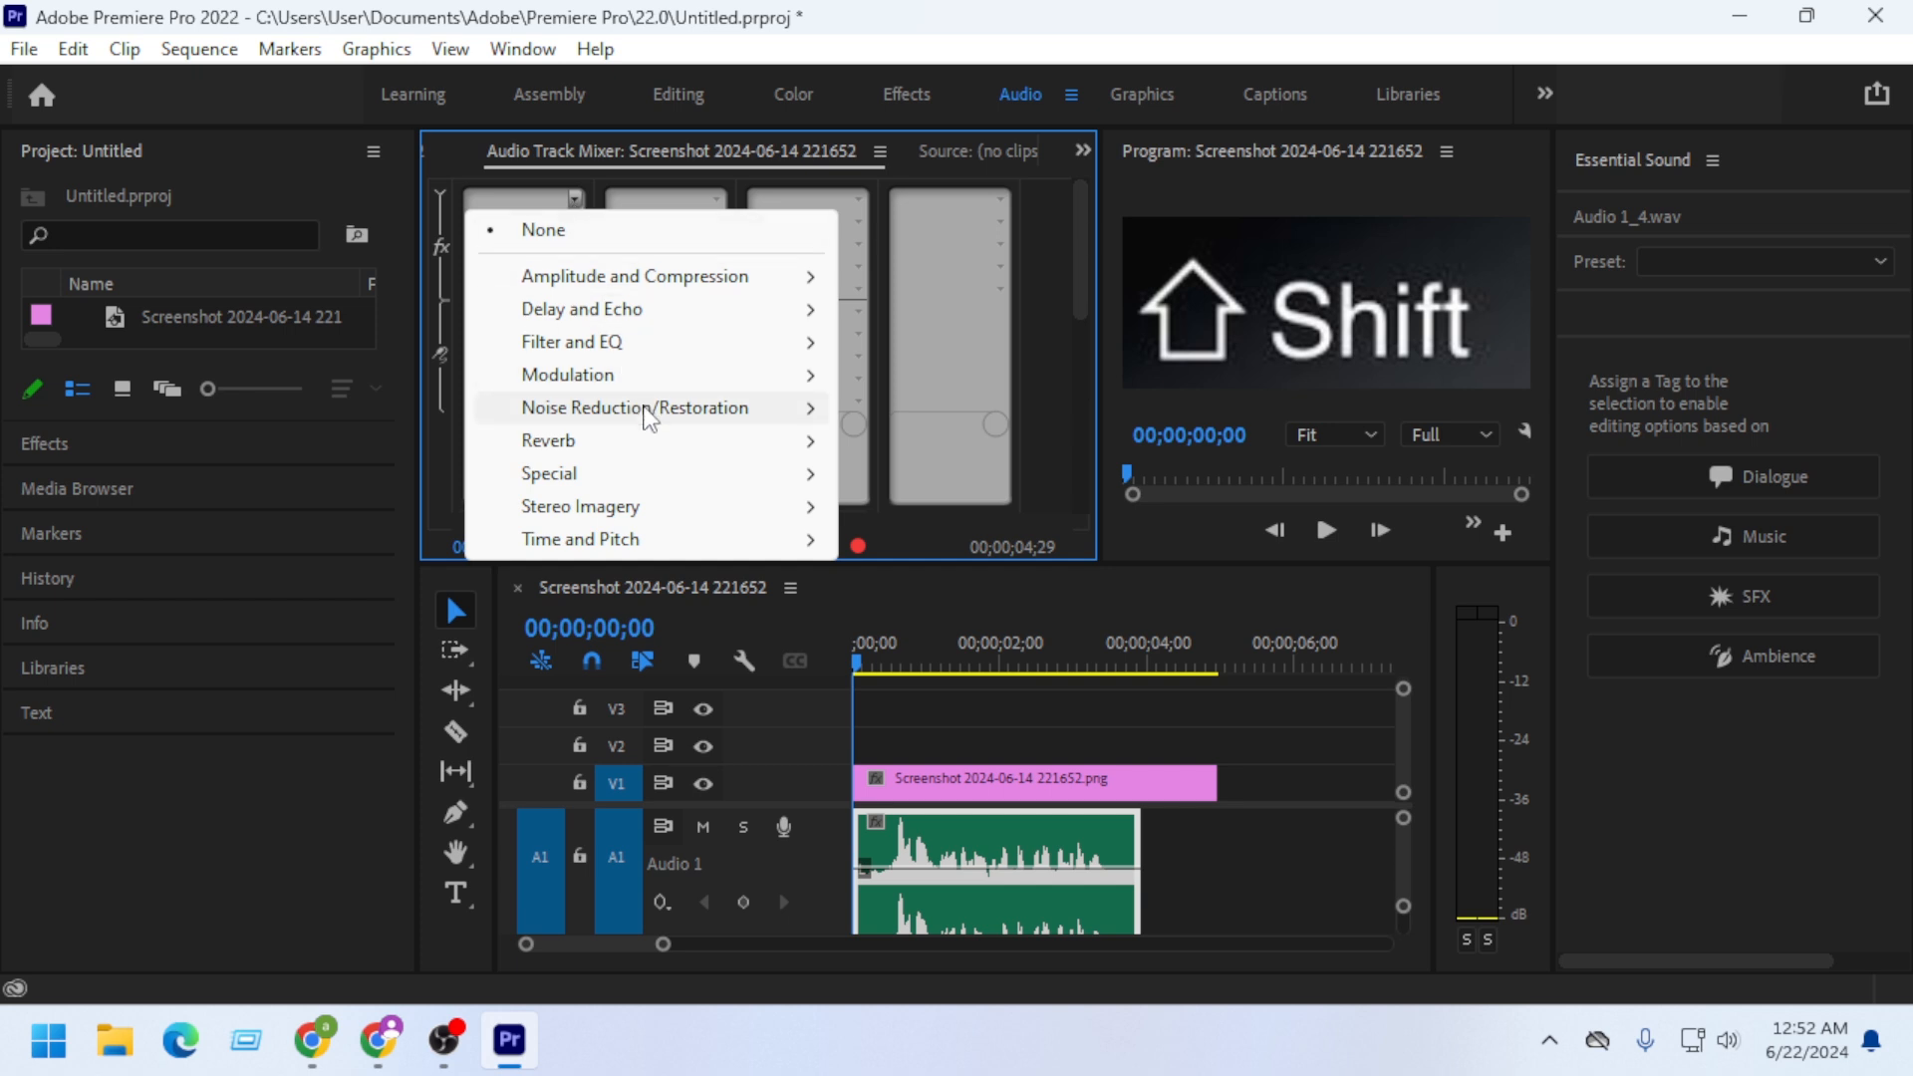
mouse_move(653, 413)
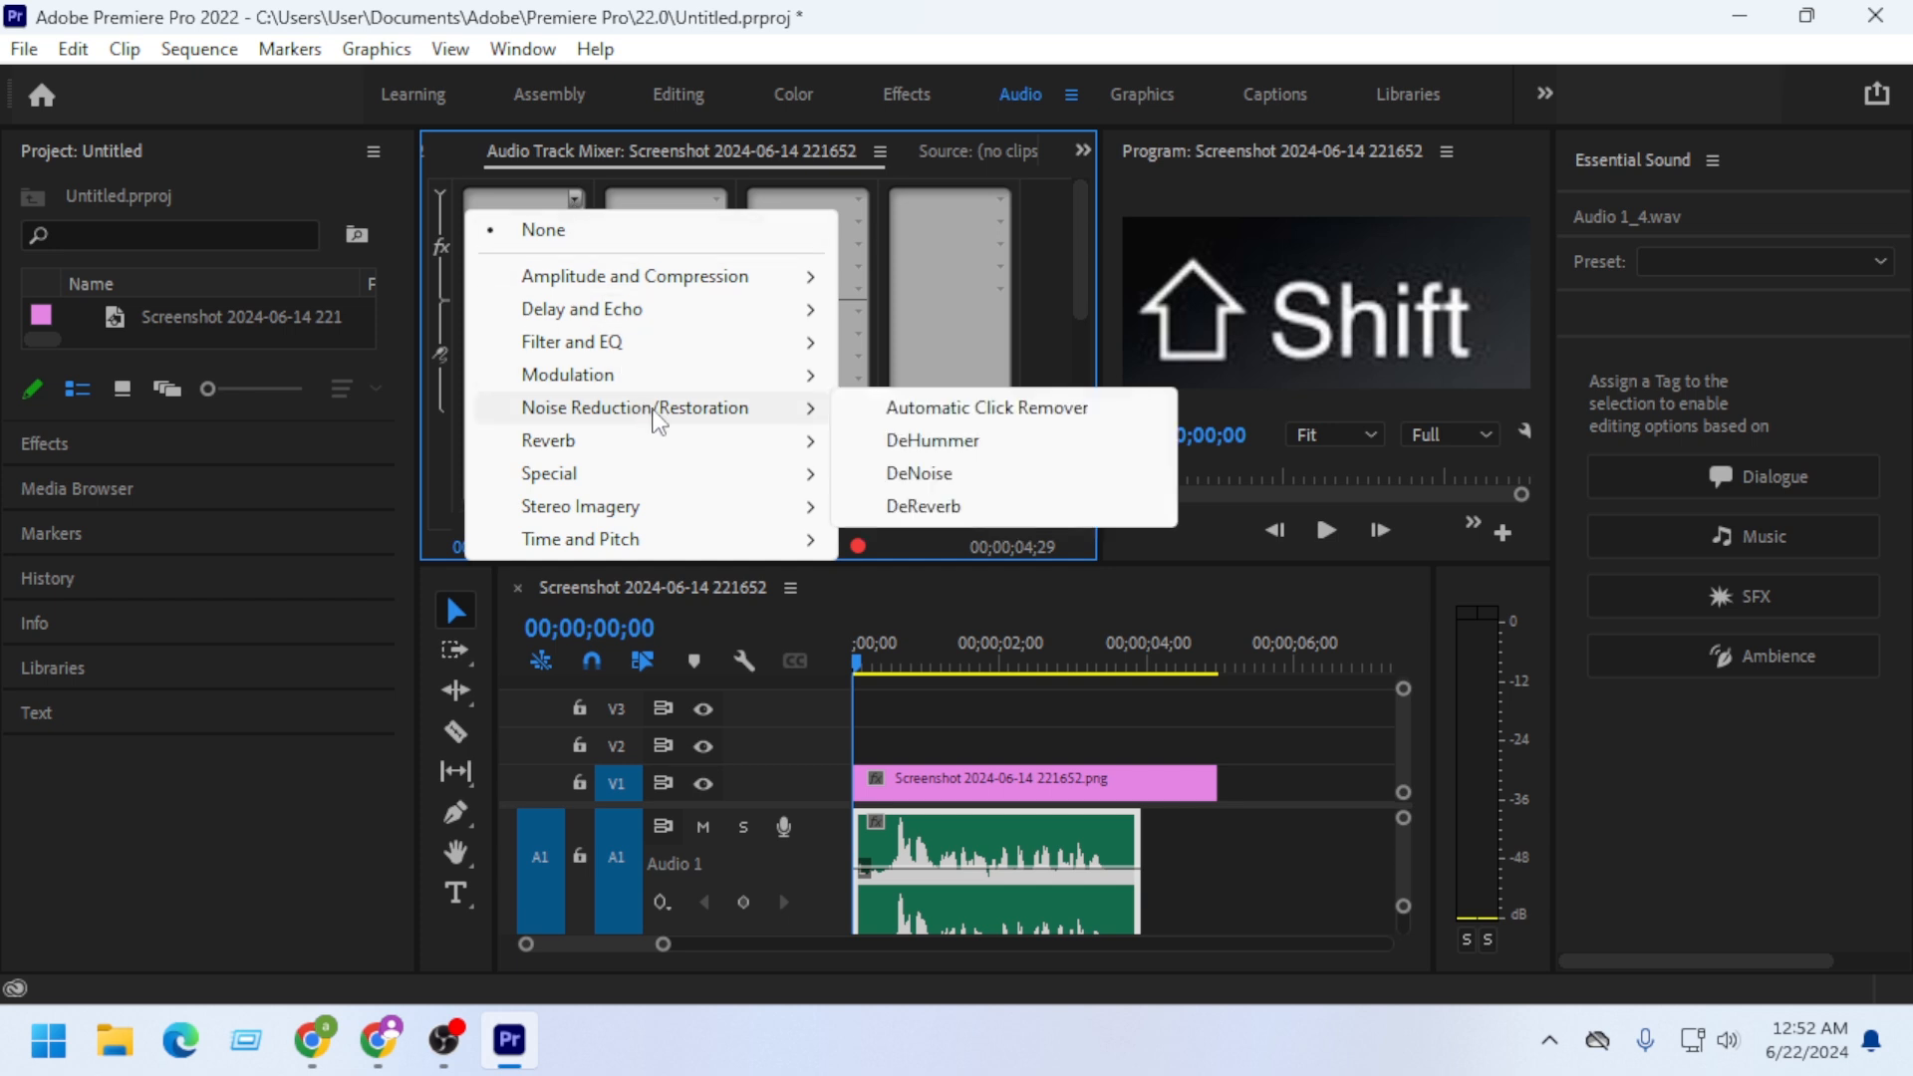
click(925, 476)
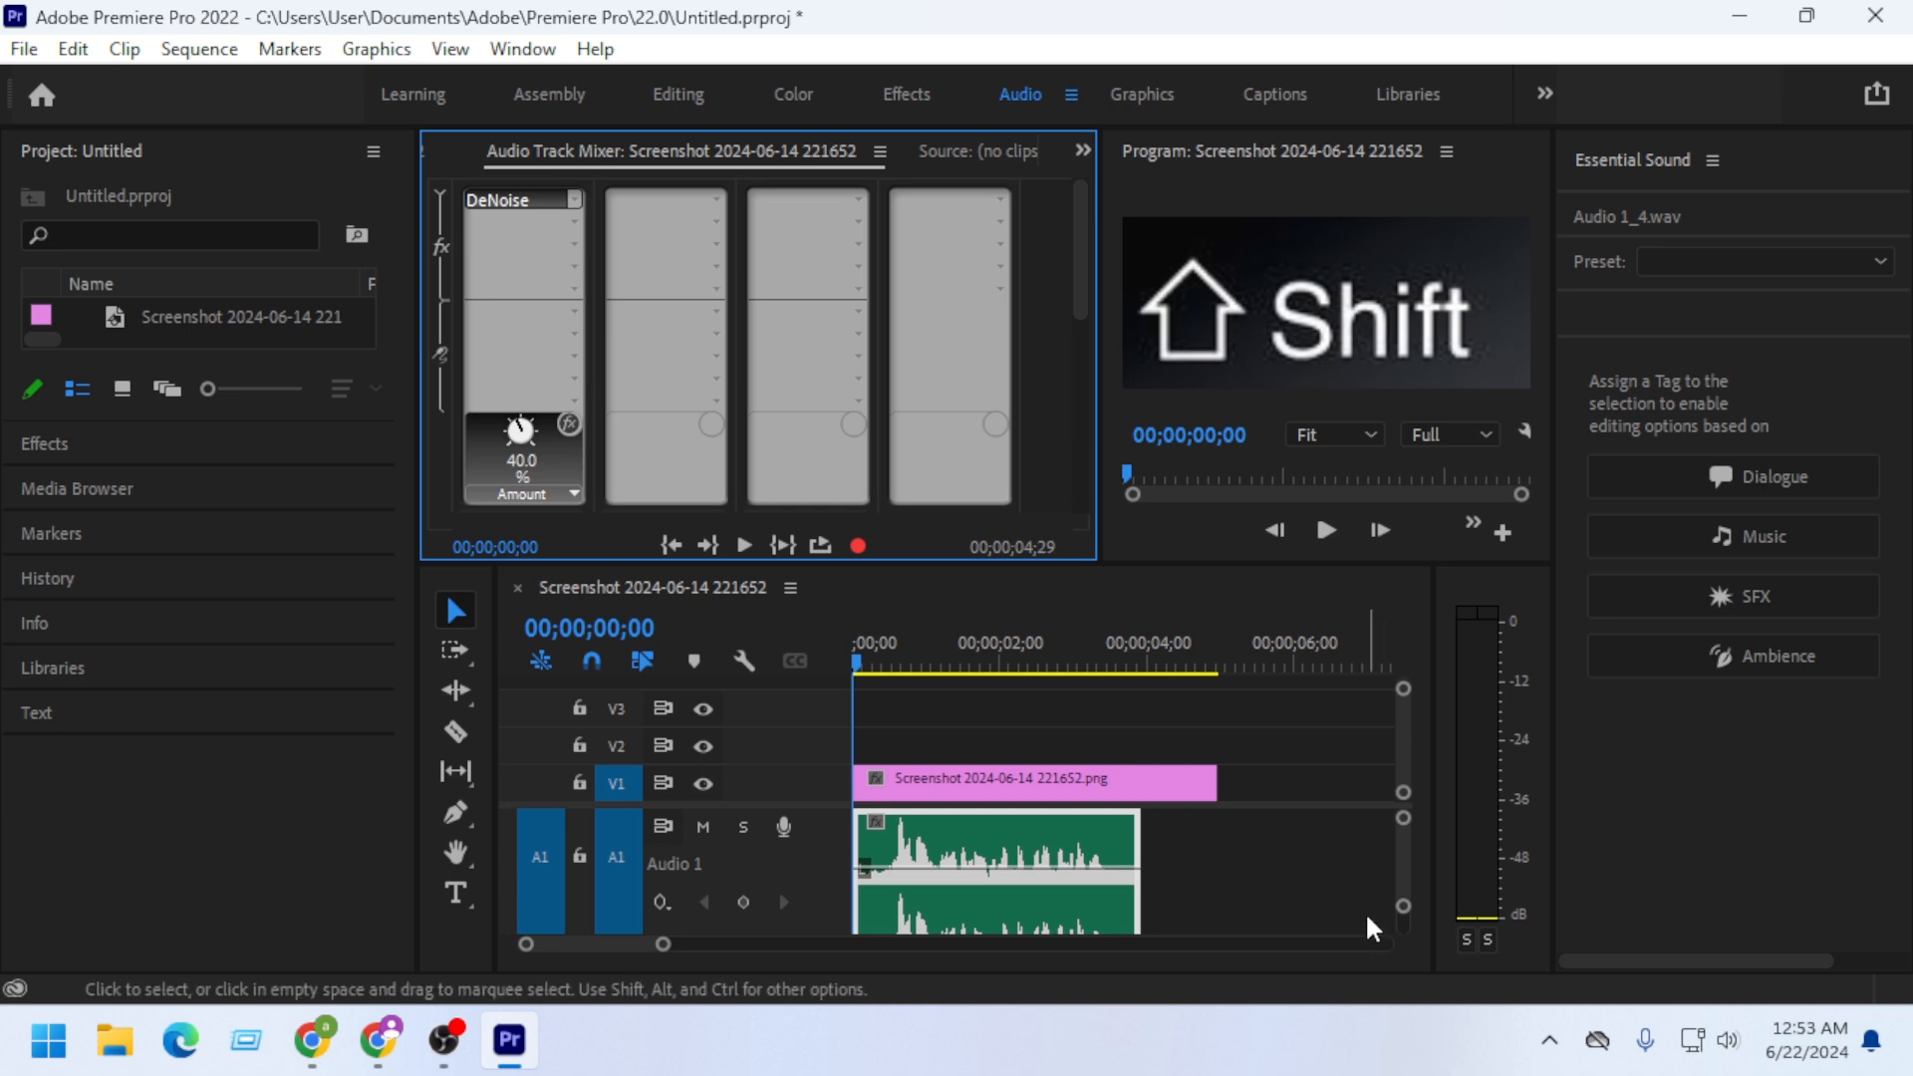
Play the sequence from the start to hear the recording with DeNoise applied.
mouse_move(857, 655)
mouse_down()
mouse_move(1168, 703)
mouse_move(853, 685)
mouse_up()
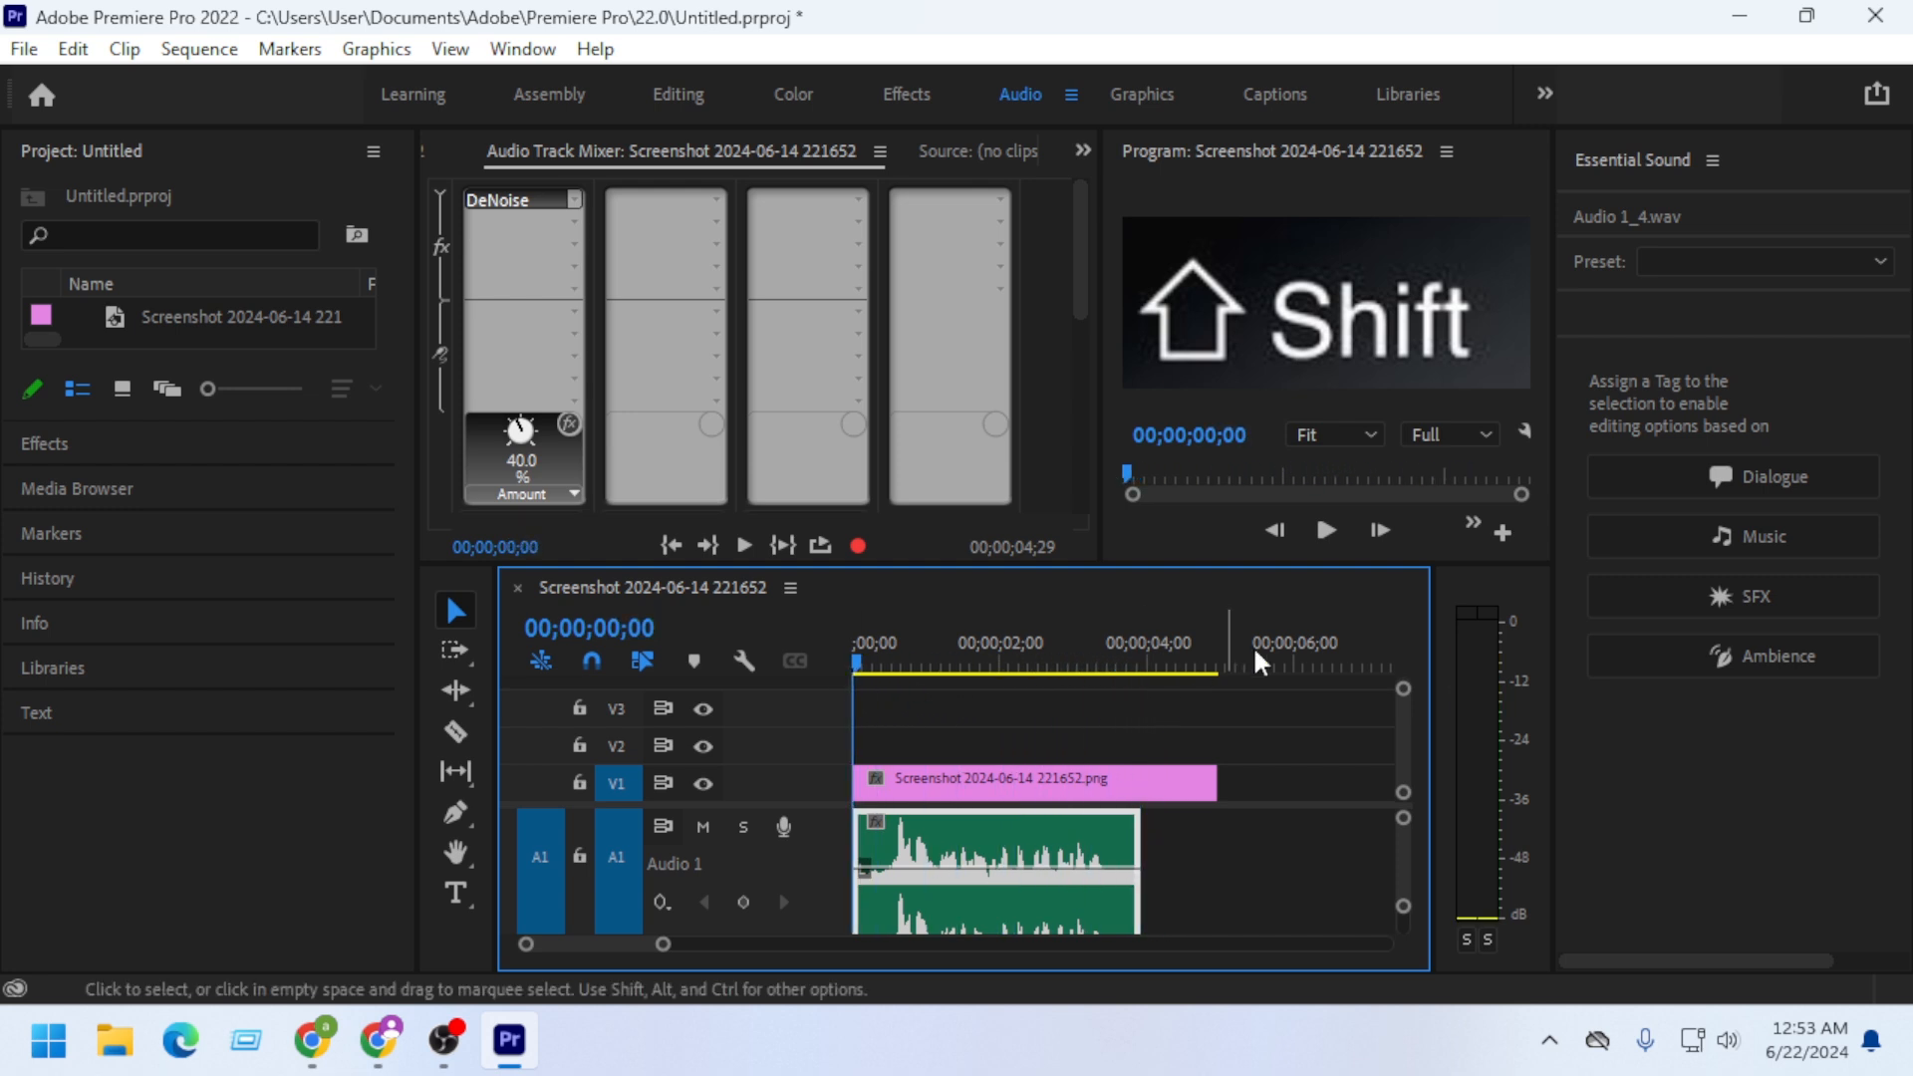
click(1326, 531)
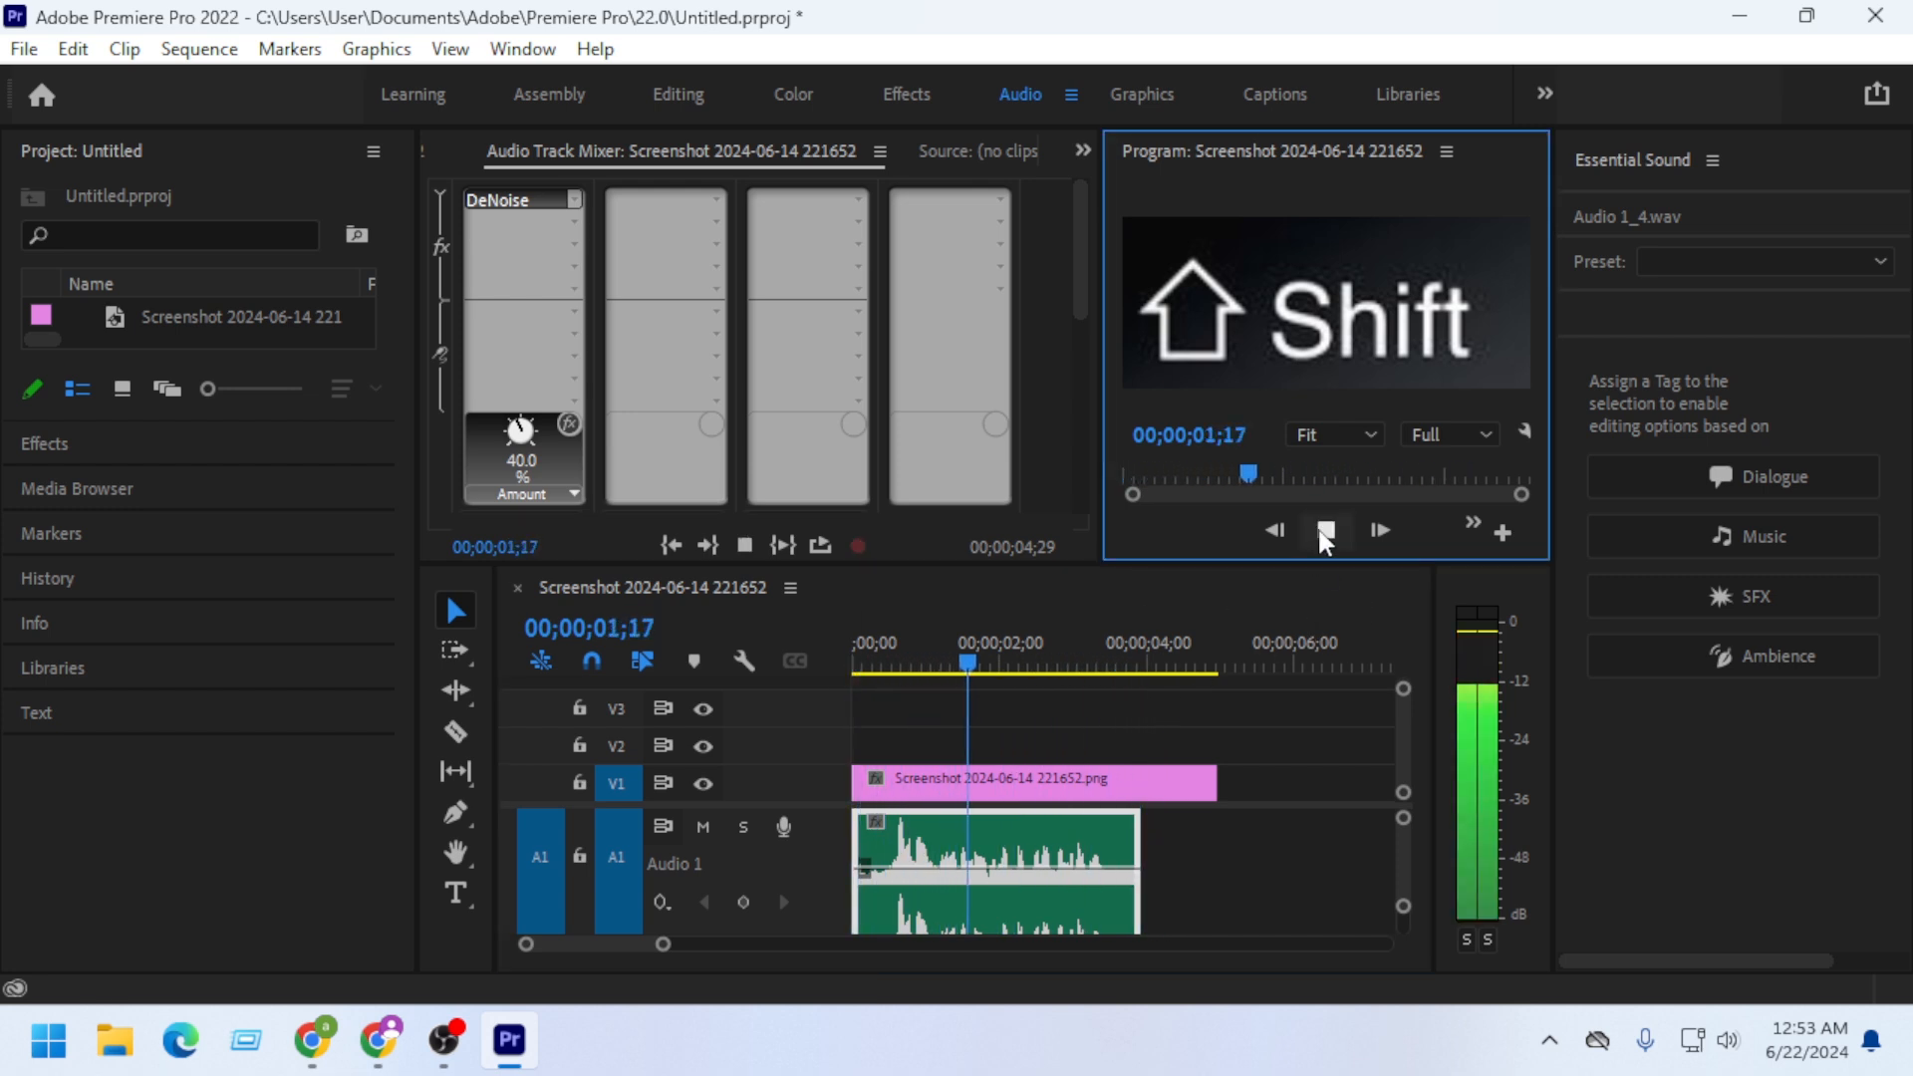
click(1326, 530)
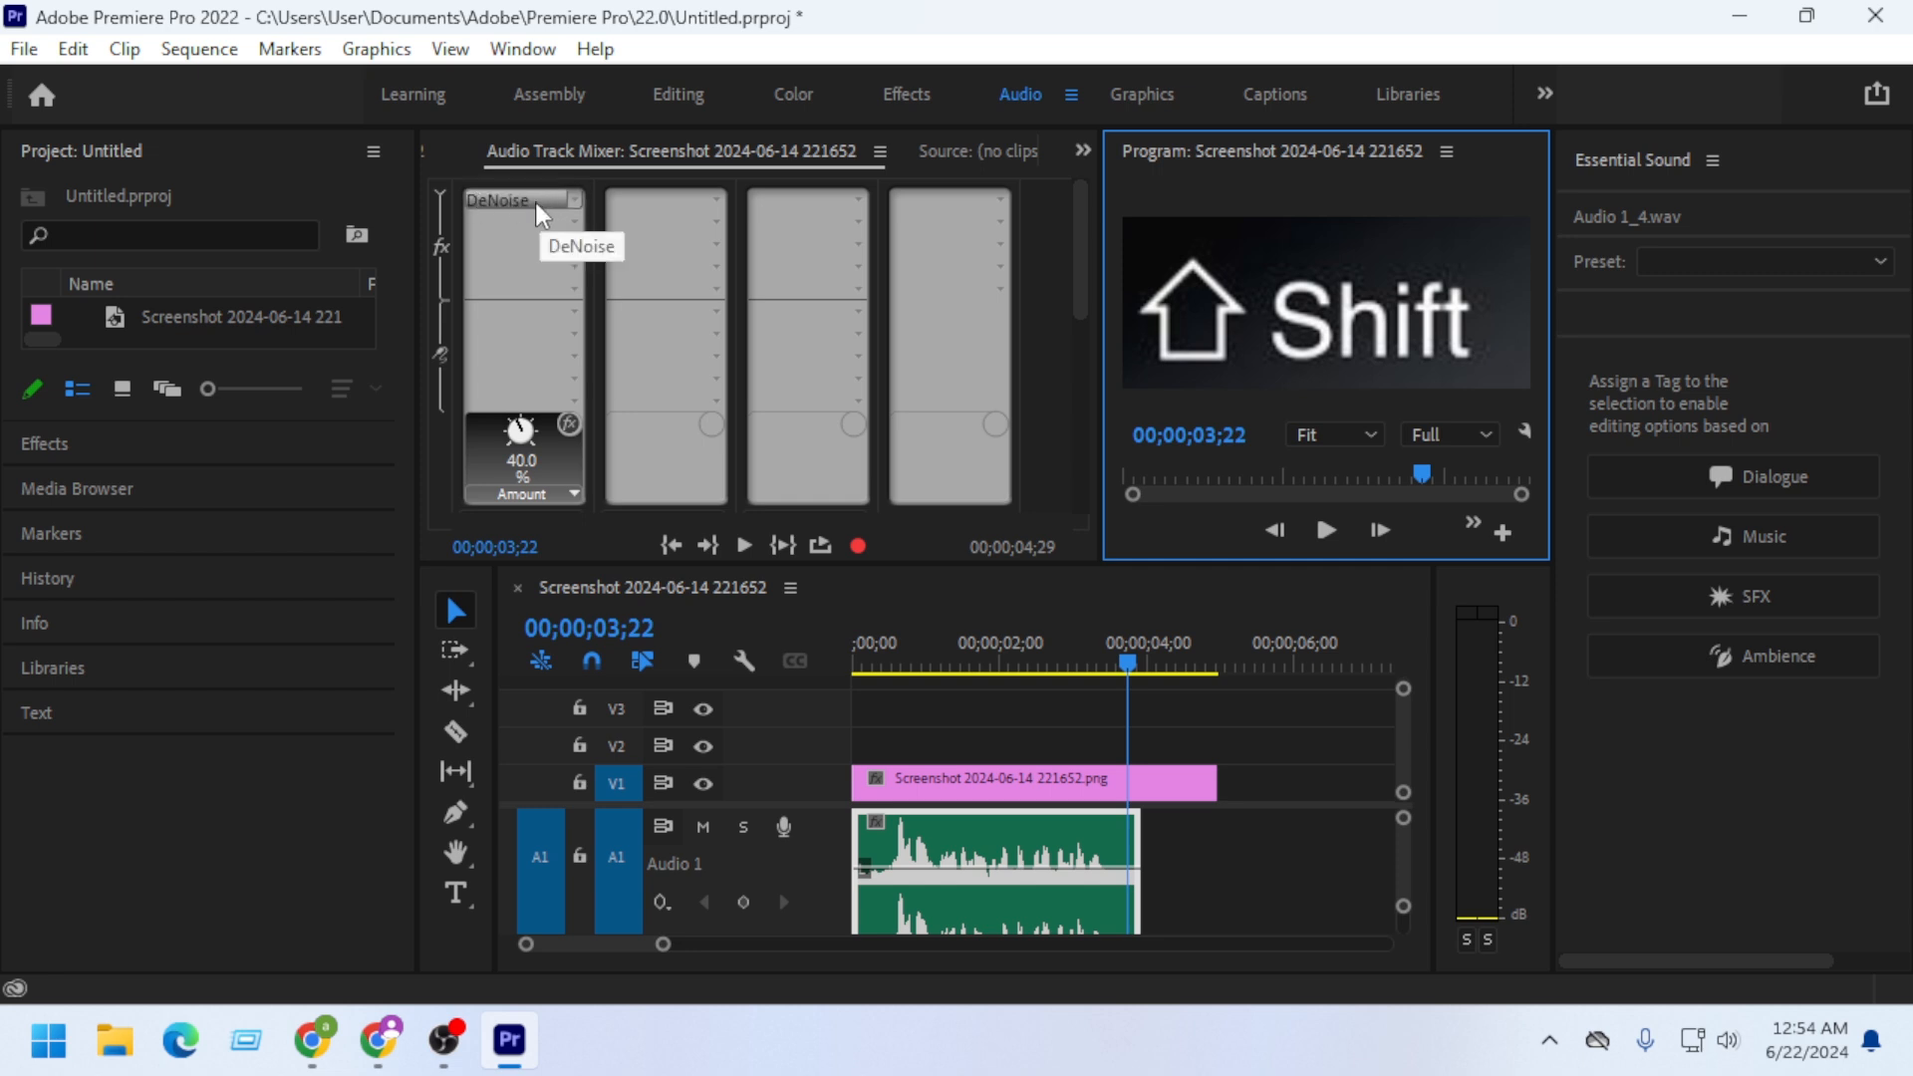
Try the Heavy Noise Reduction preset for Audio 1's DeNoise effect, settle on Light Noise Reduction, and close the effect editor.
double_click(510, 201)
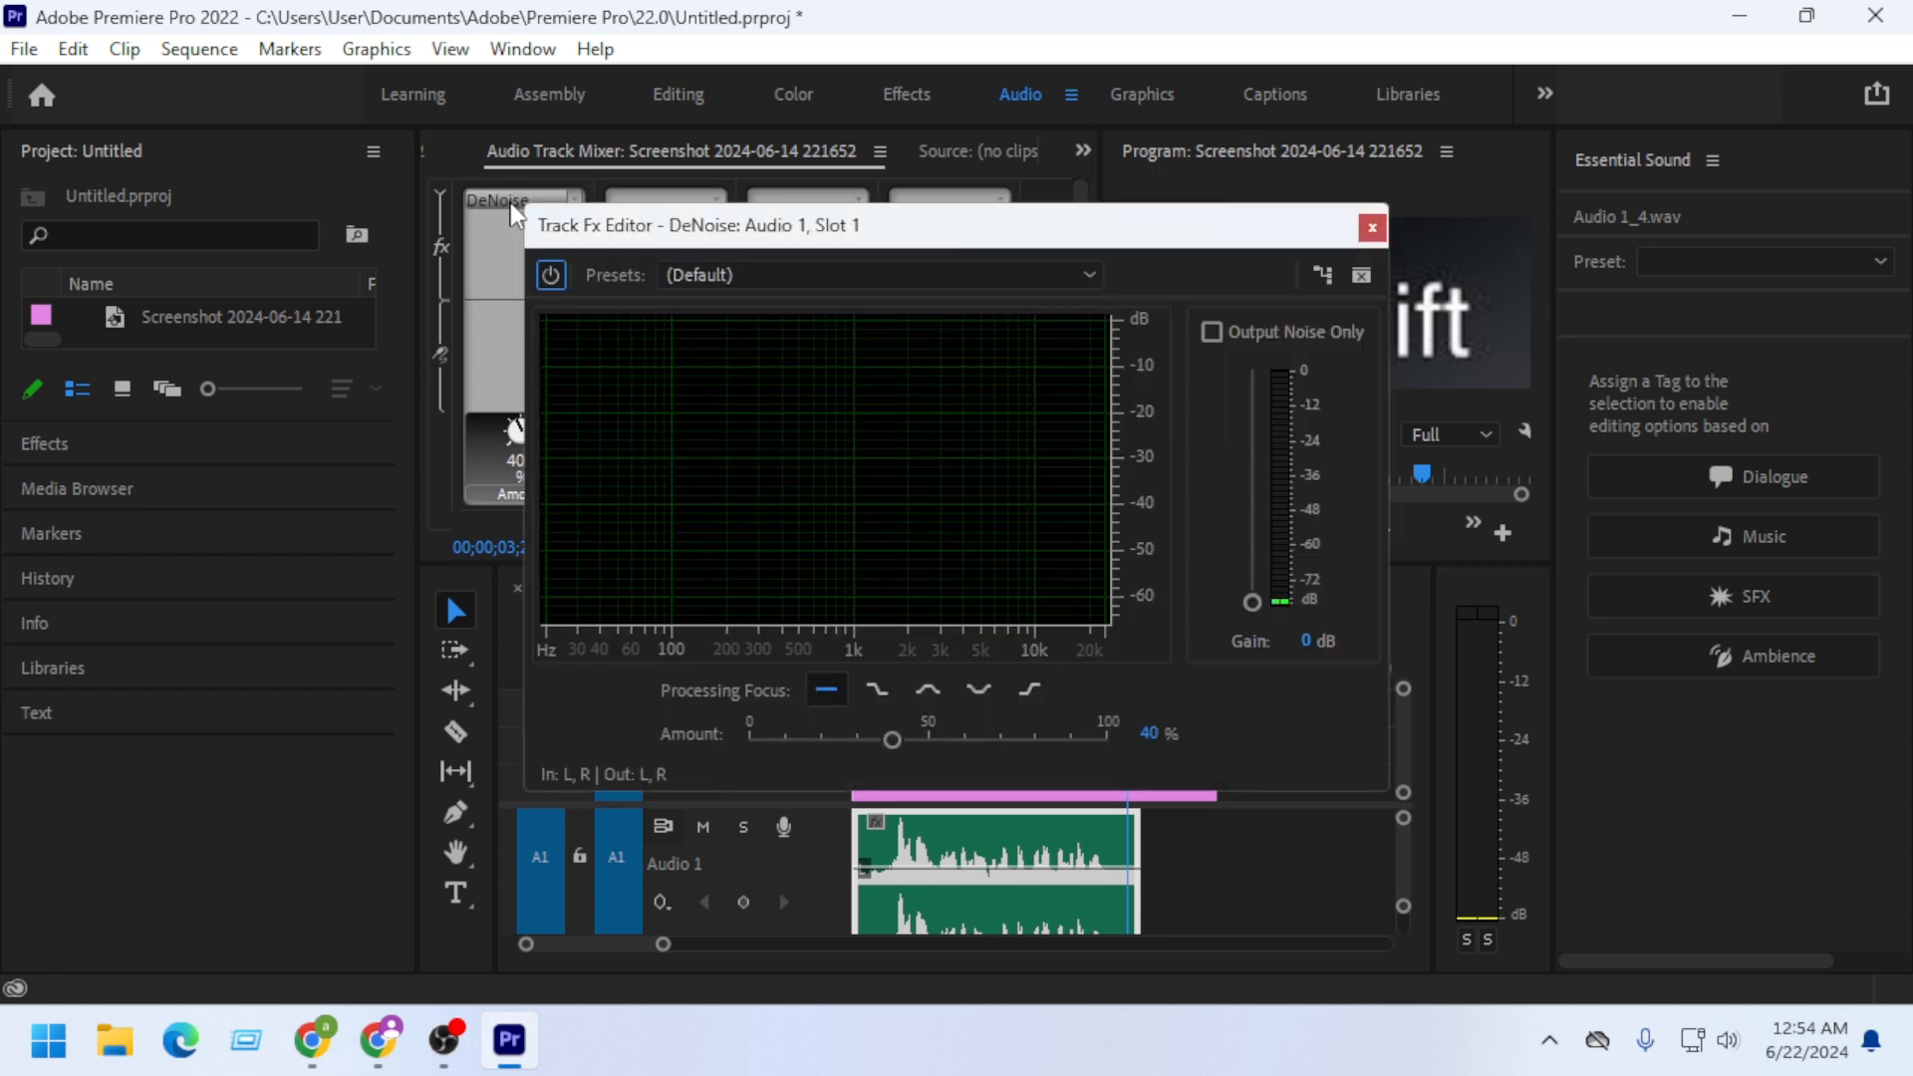
drag(865, 242, 1065, 200)
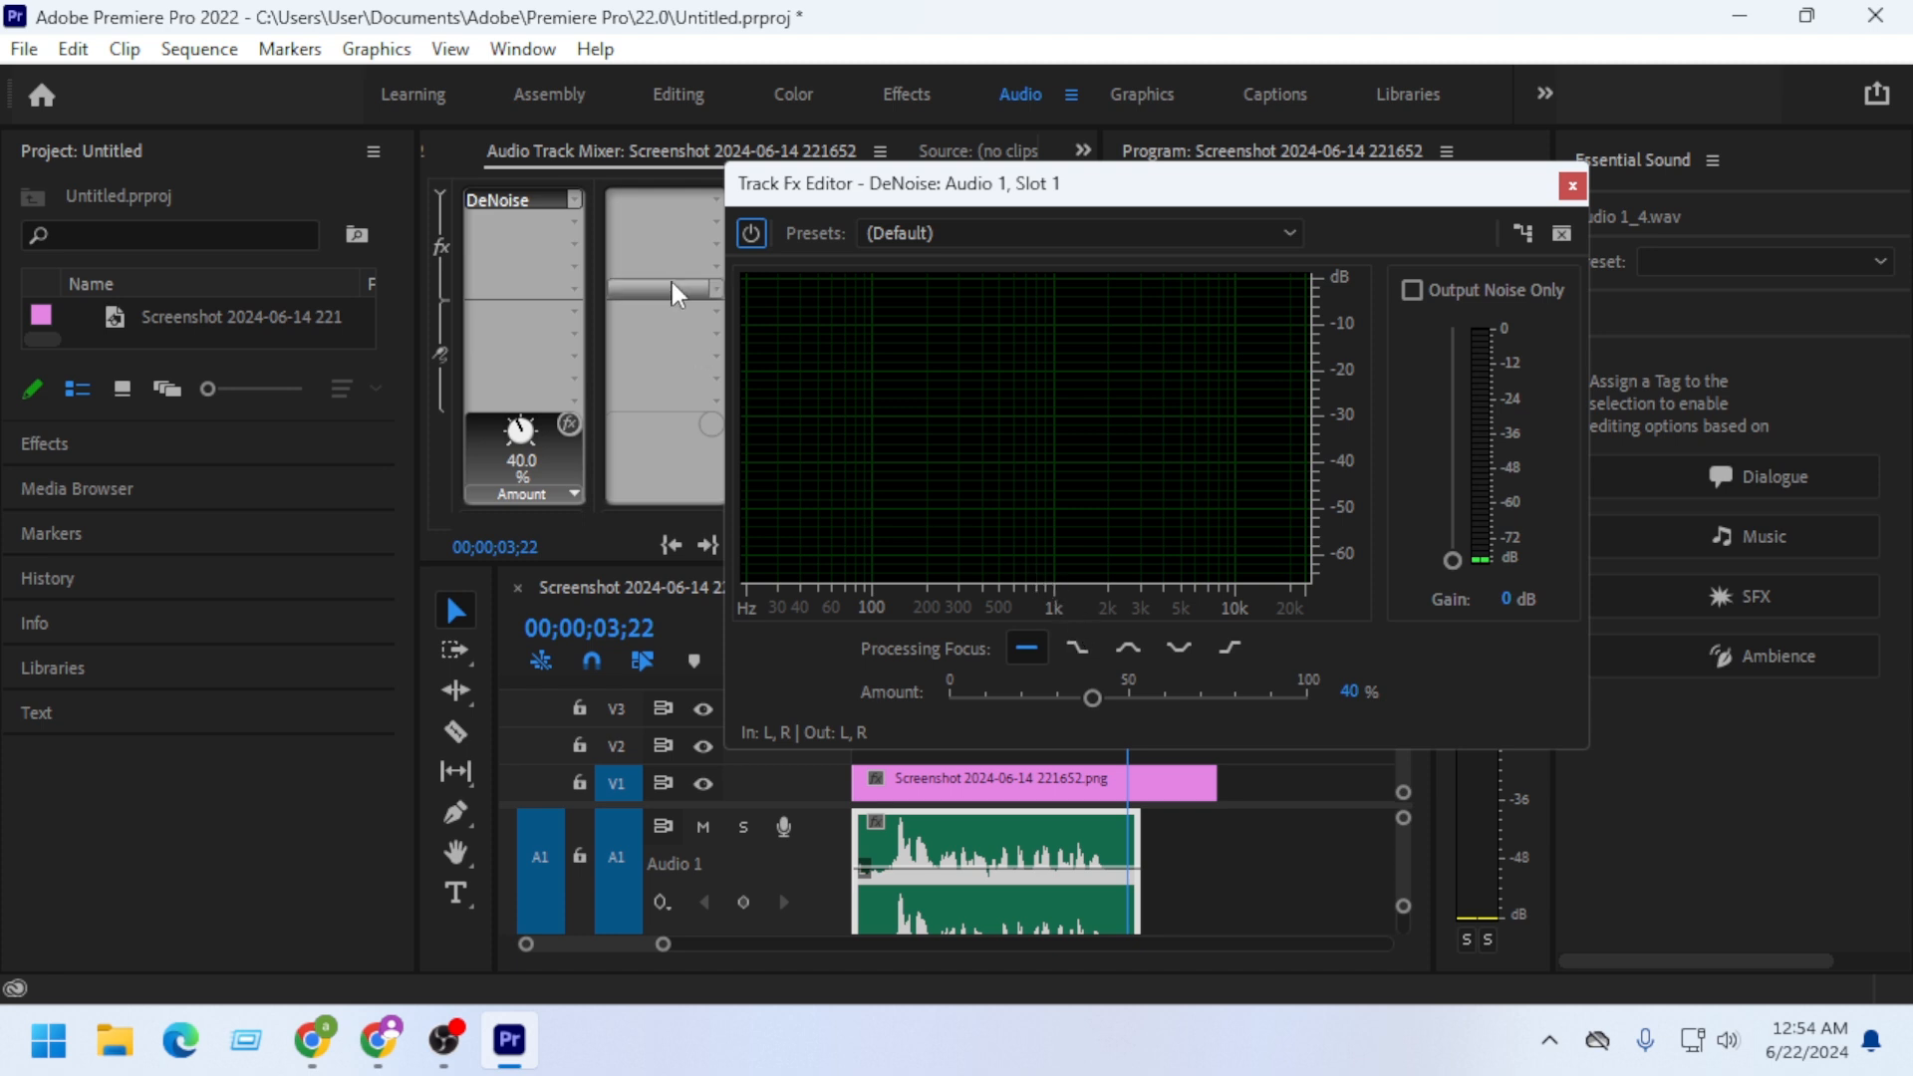
click(1149, 234)
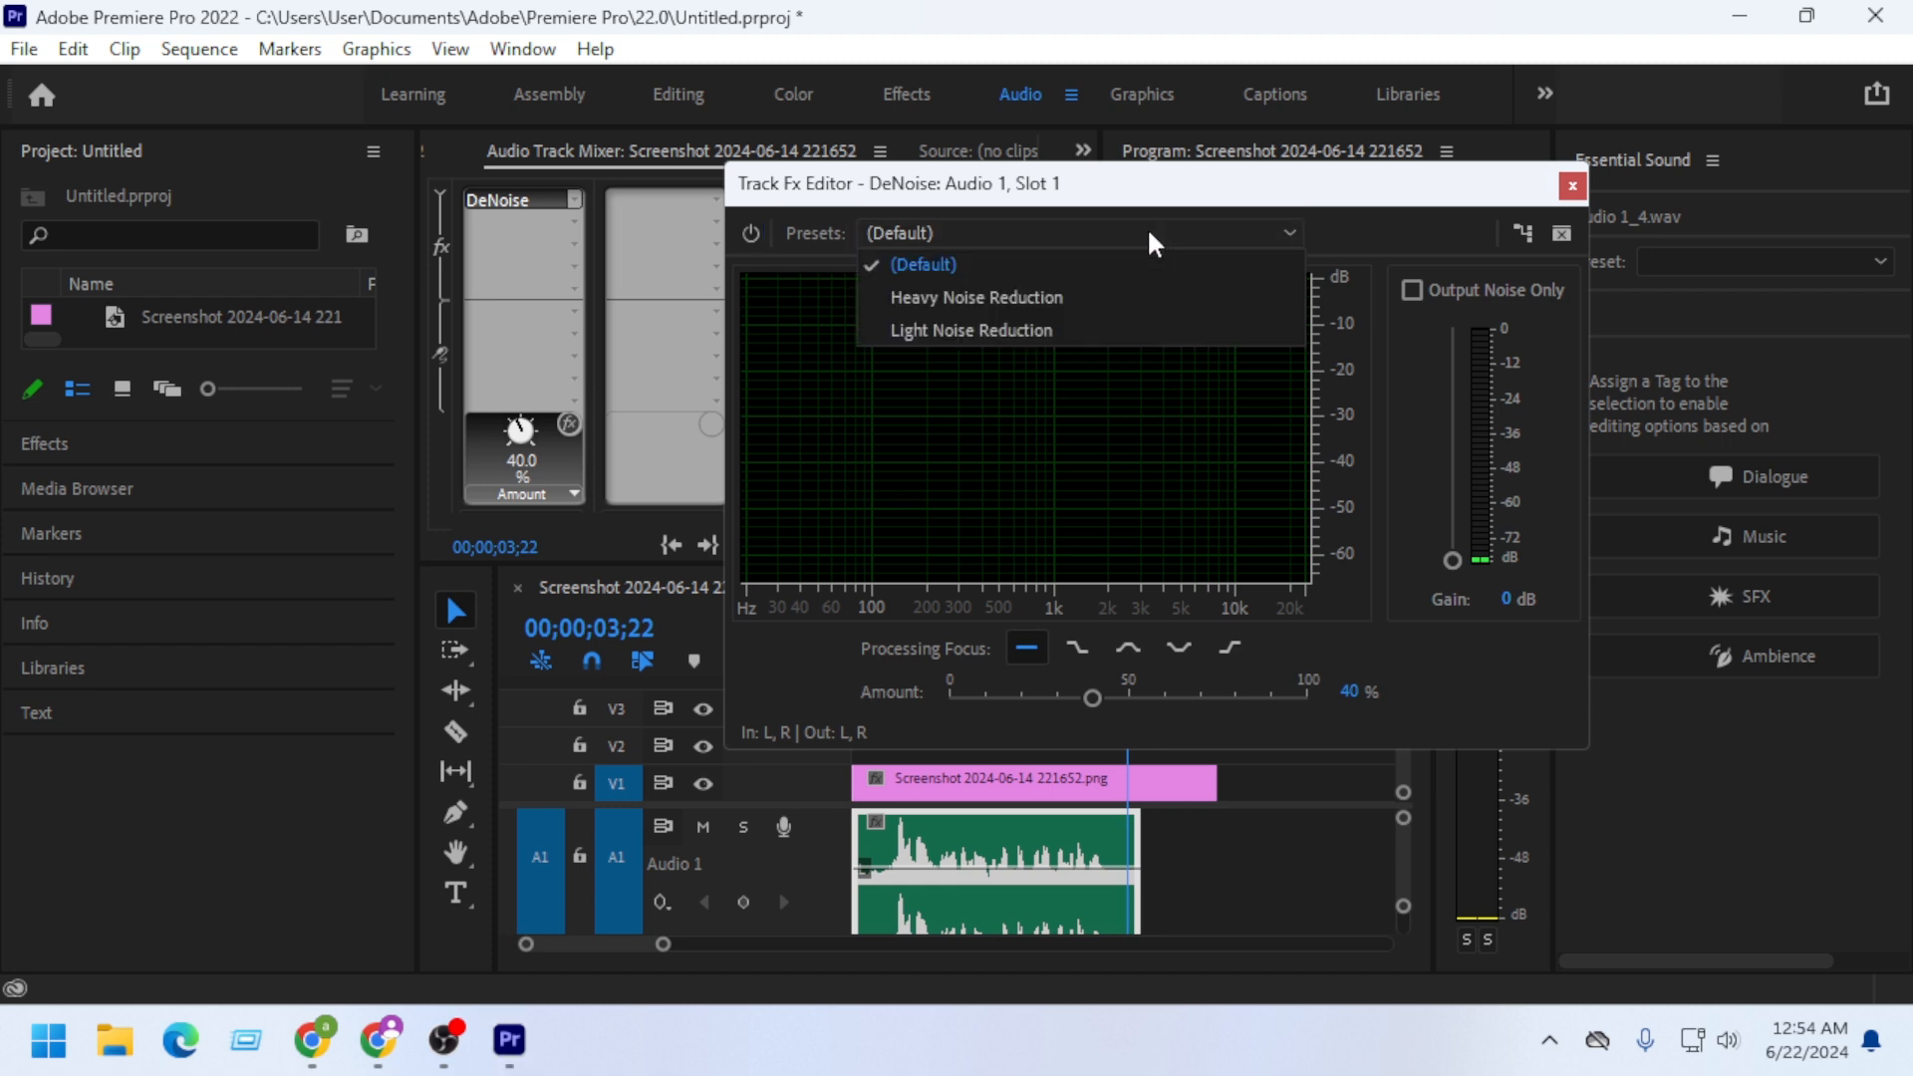
click(961, 297)
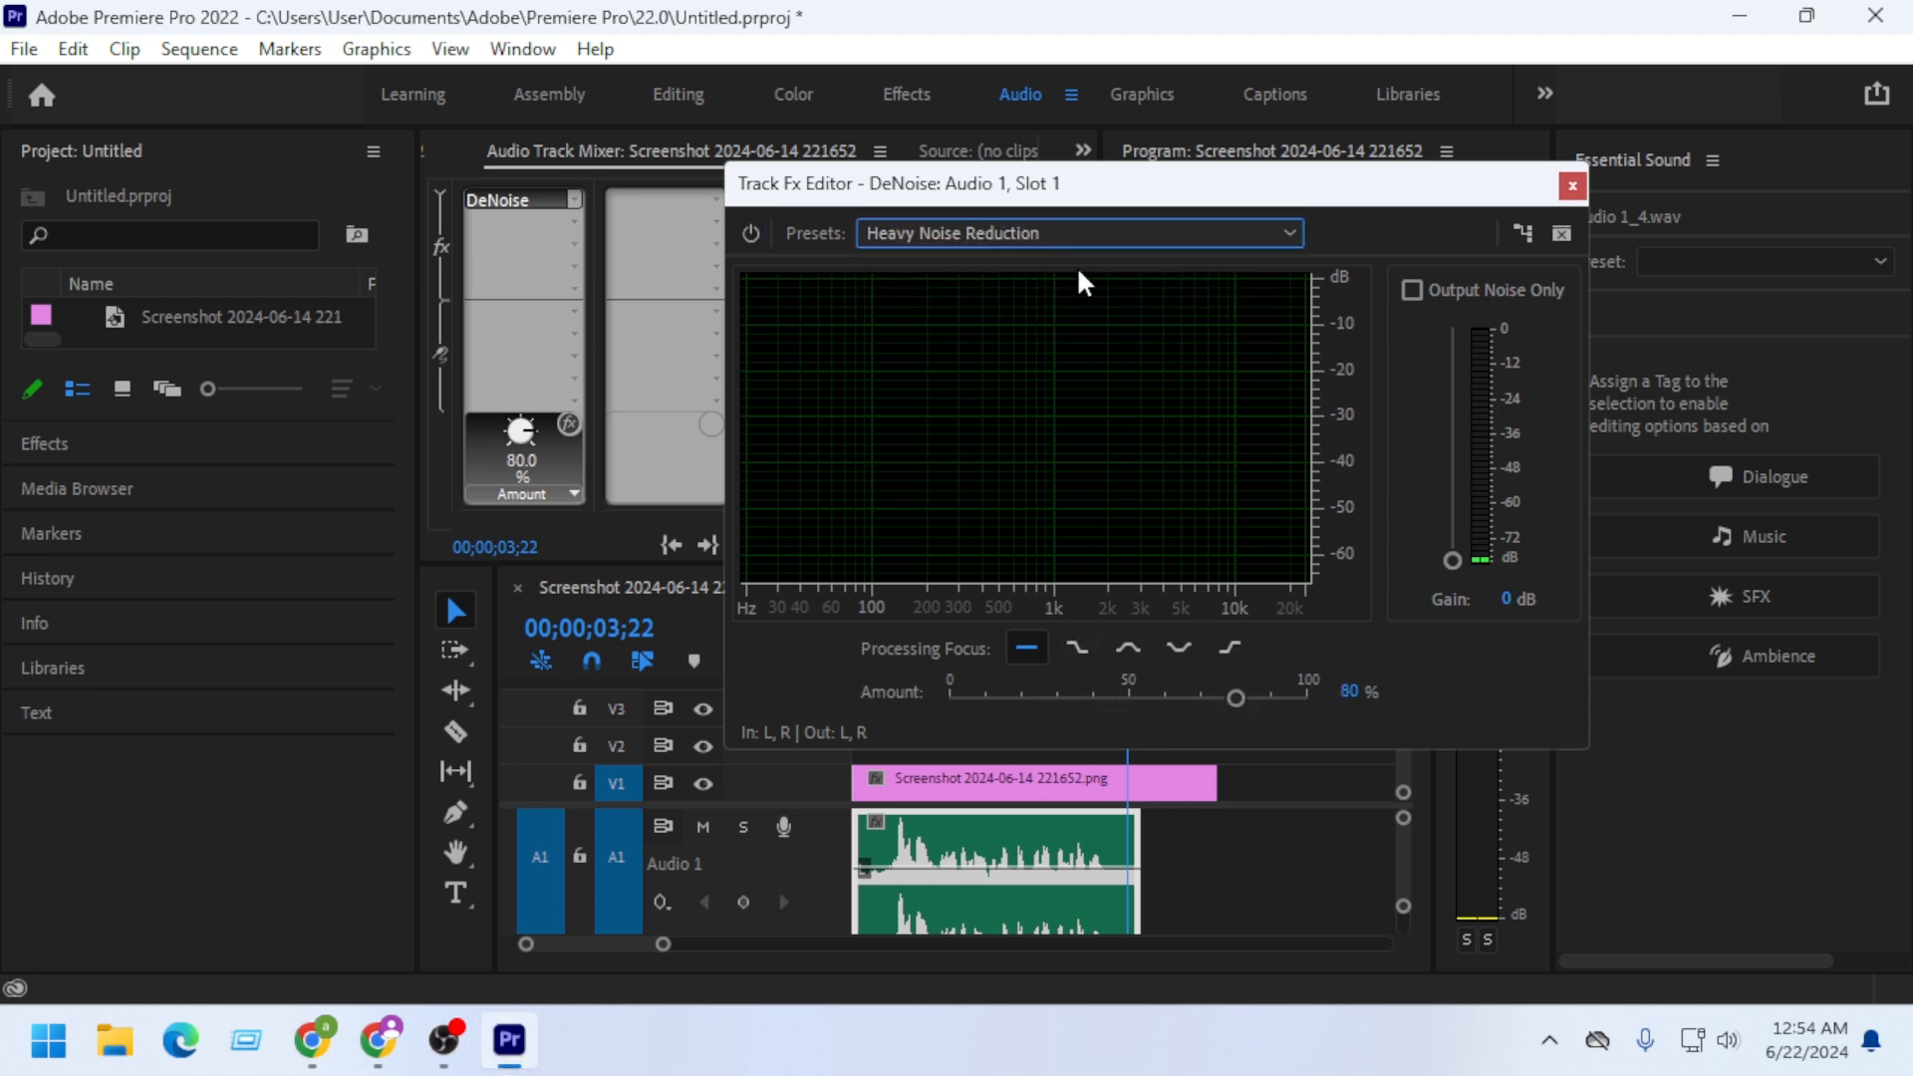
click(1067, 231)
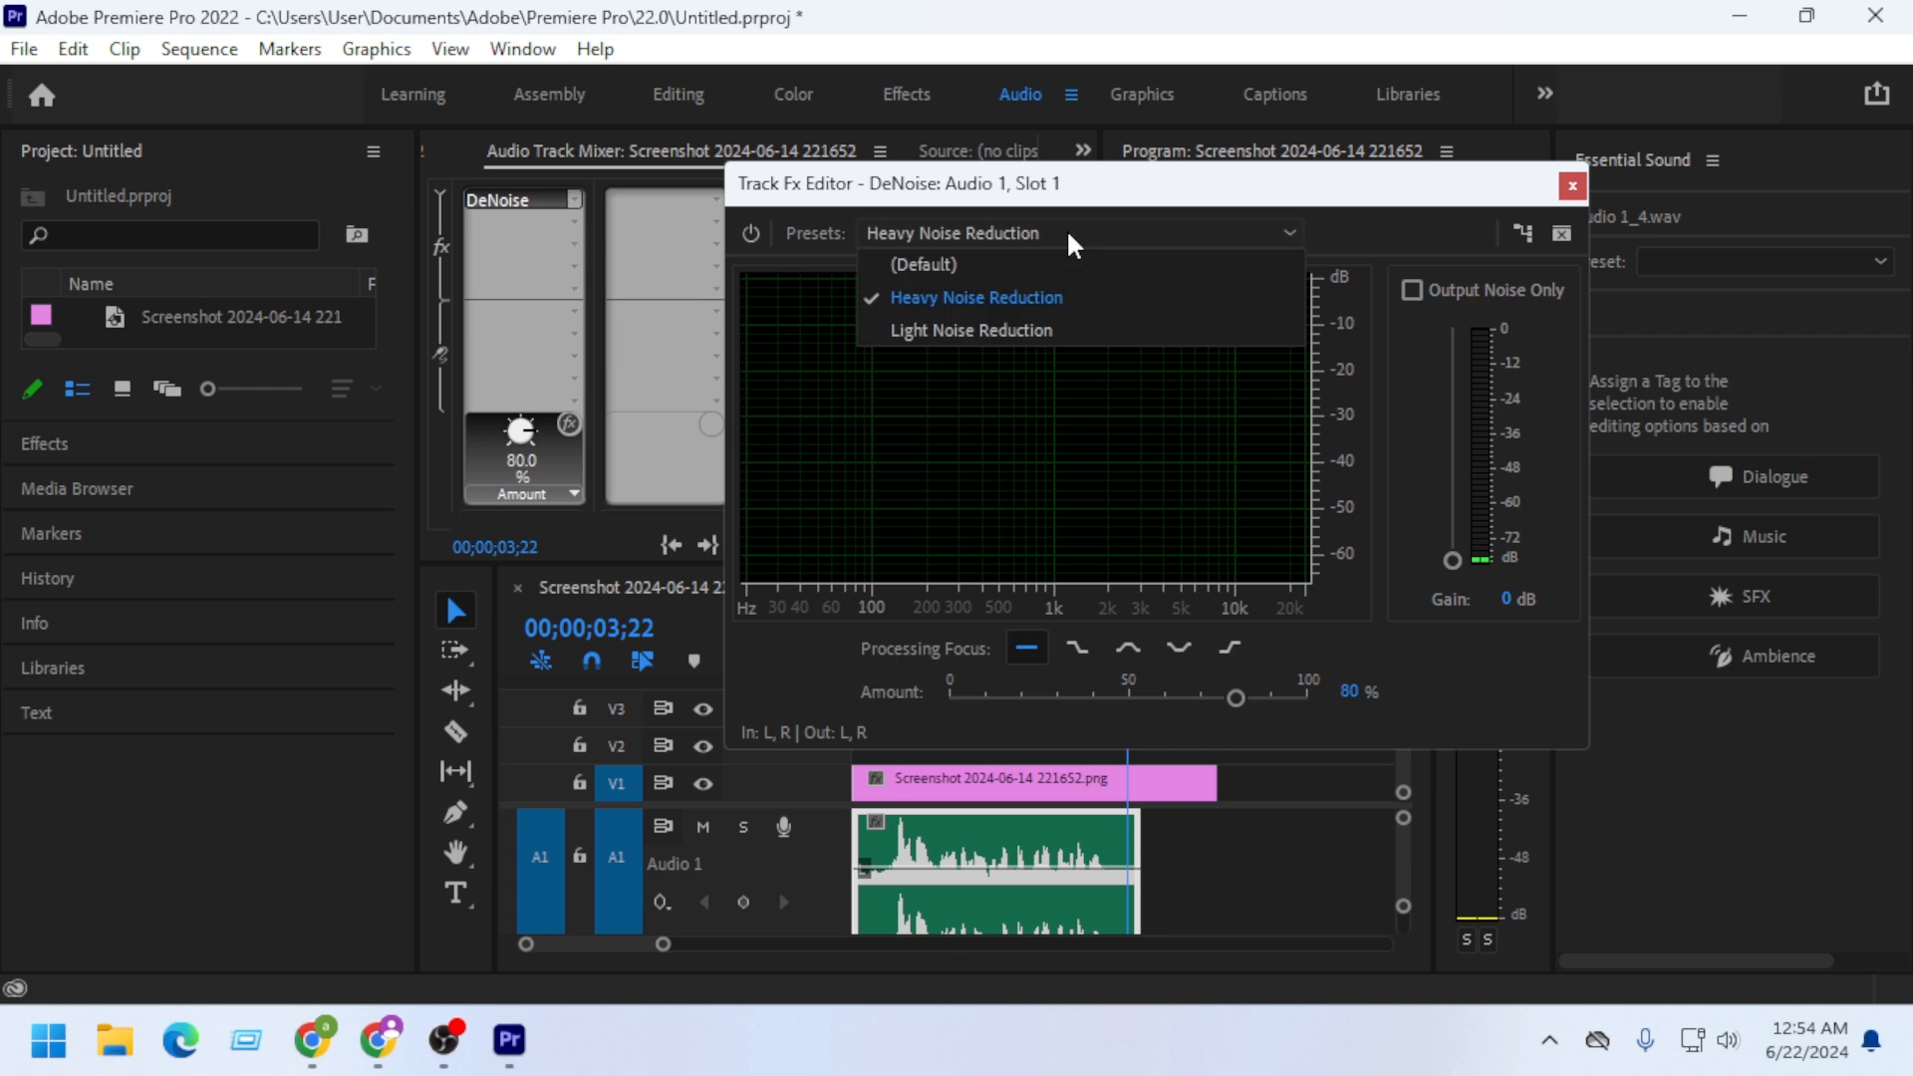
click(974, 335)
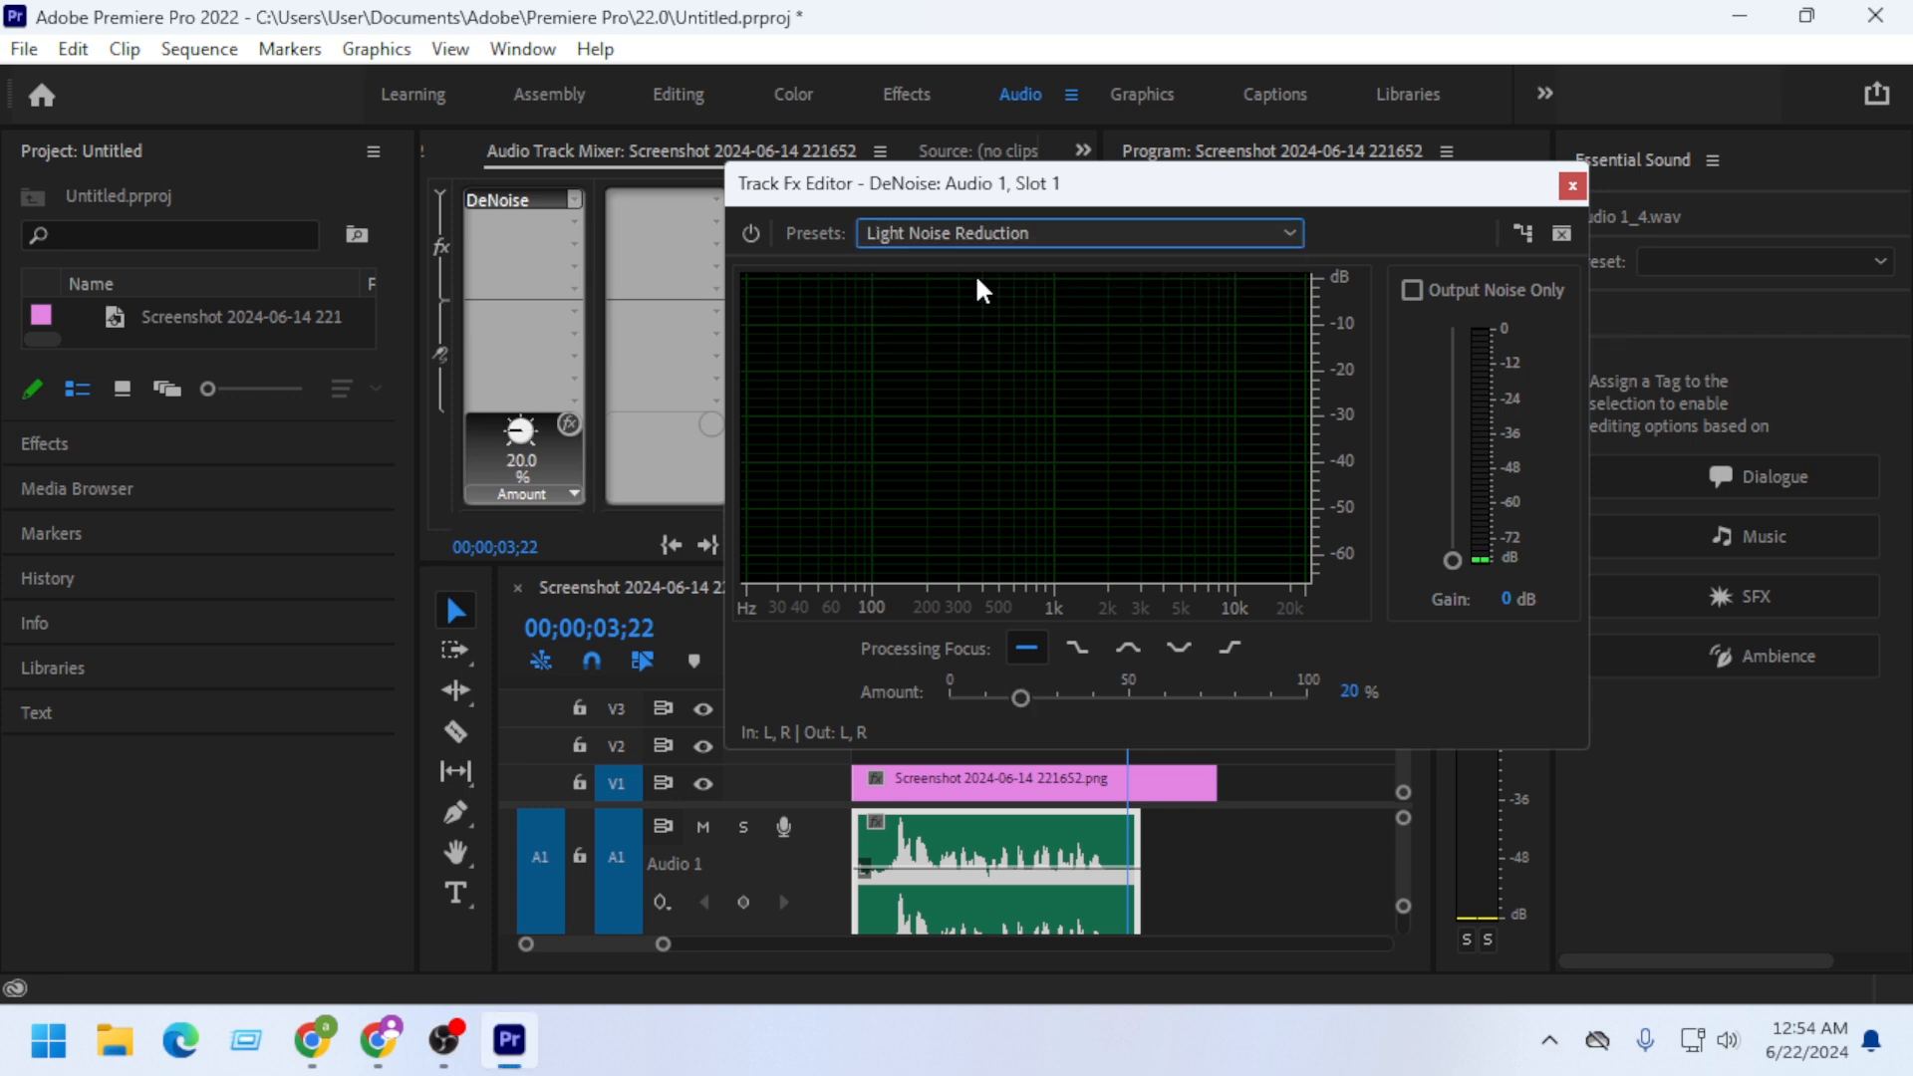
click(1572, 186)
Play the sequence from near the start to hear the recording with Light Noise Reduction, and return the playhead to the beginning.
shift+click(863, 669)
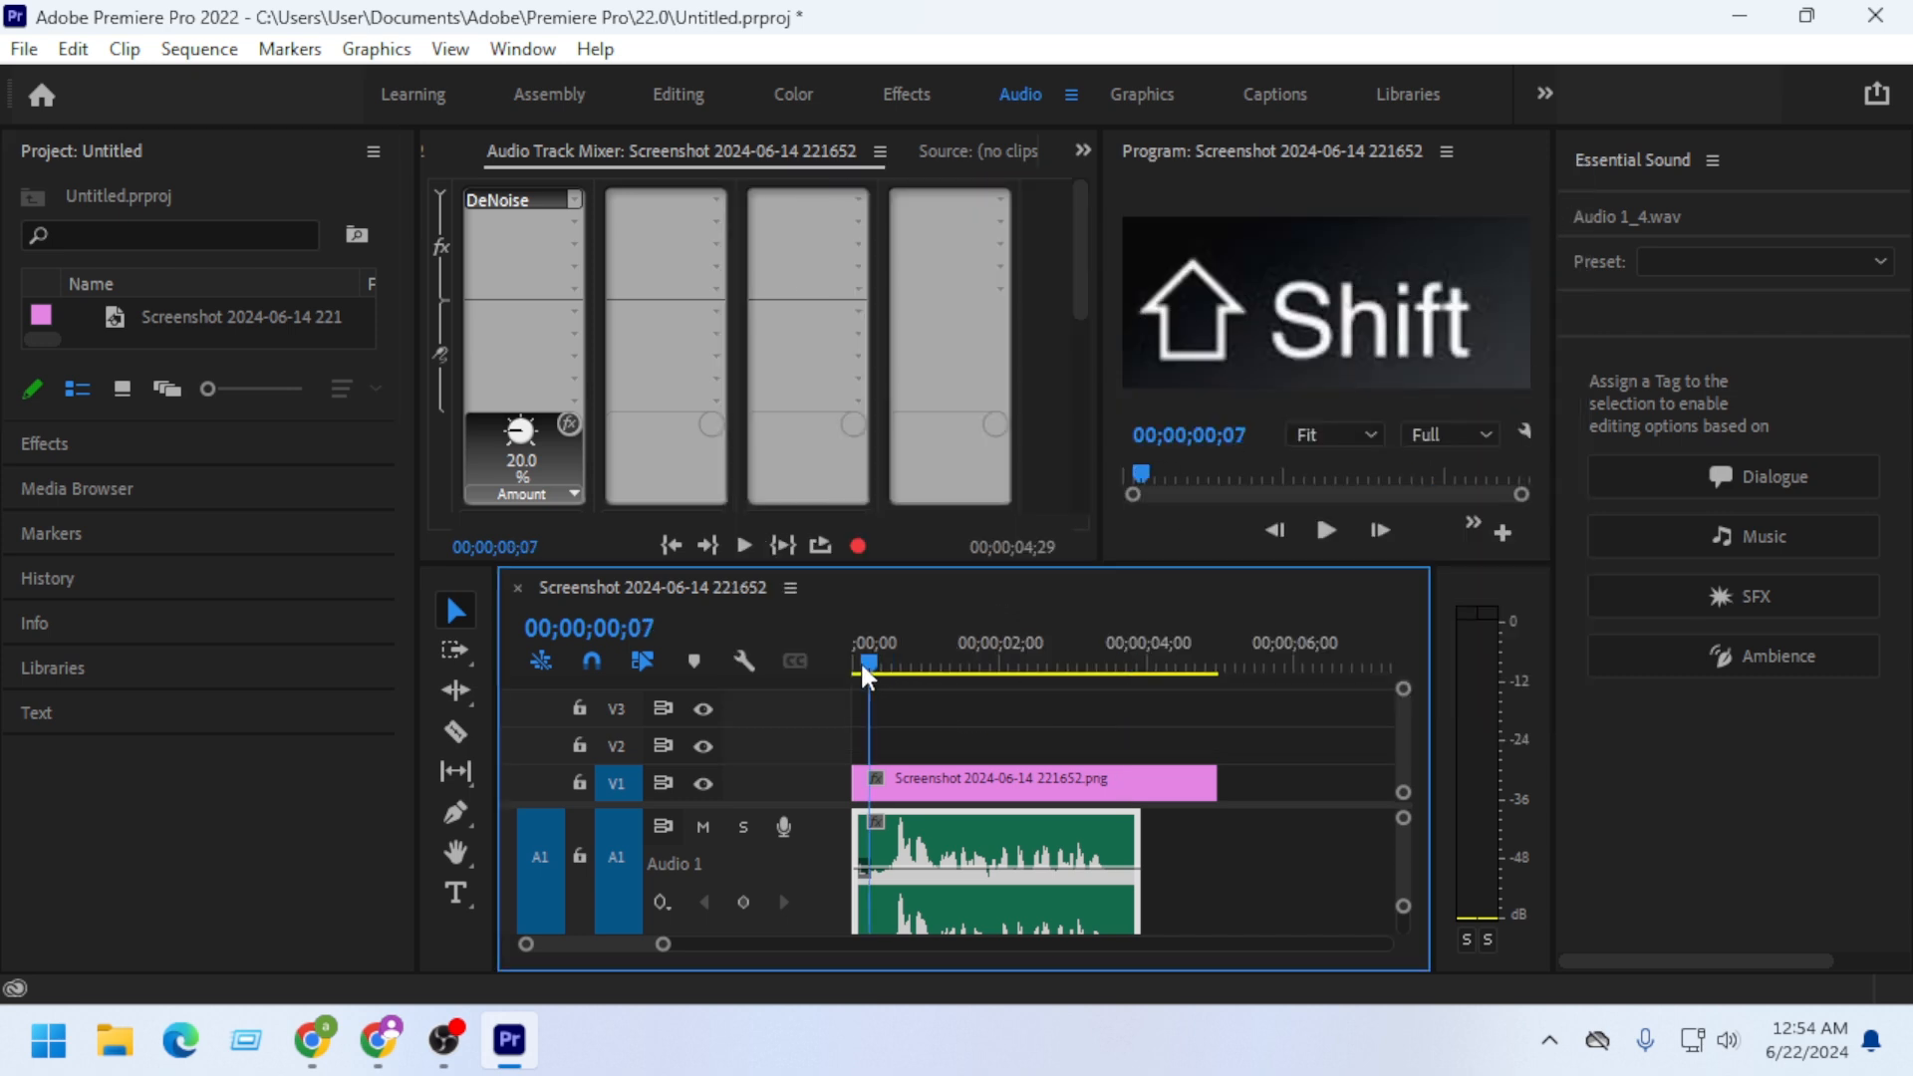
click(1326, 529)
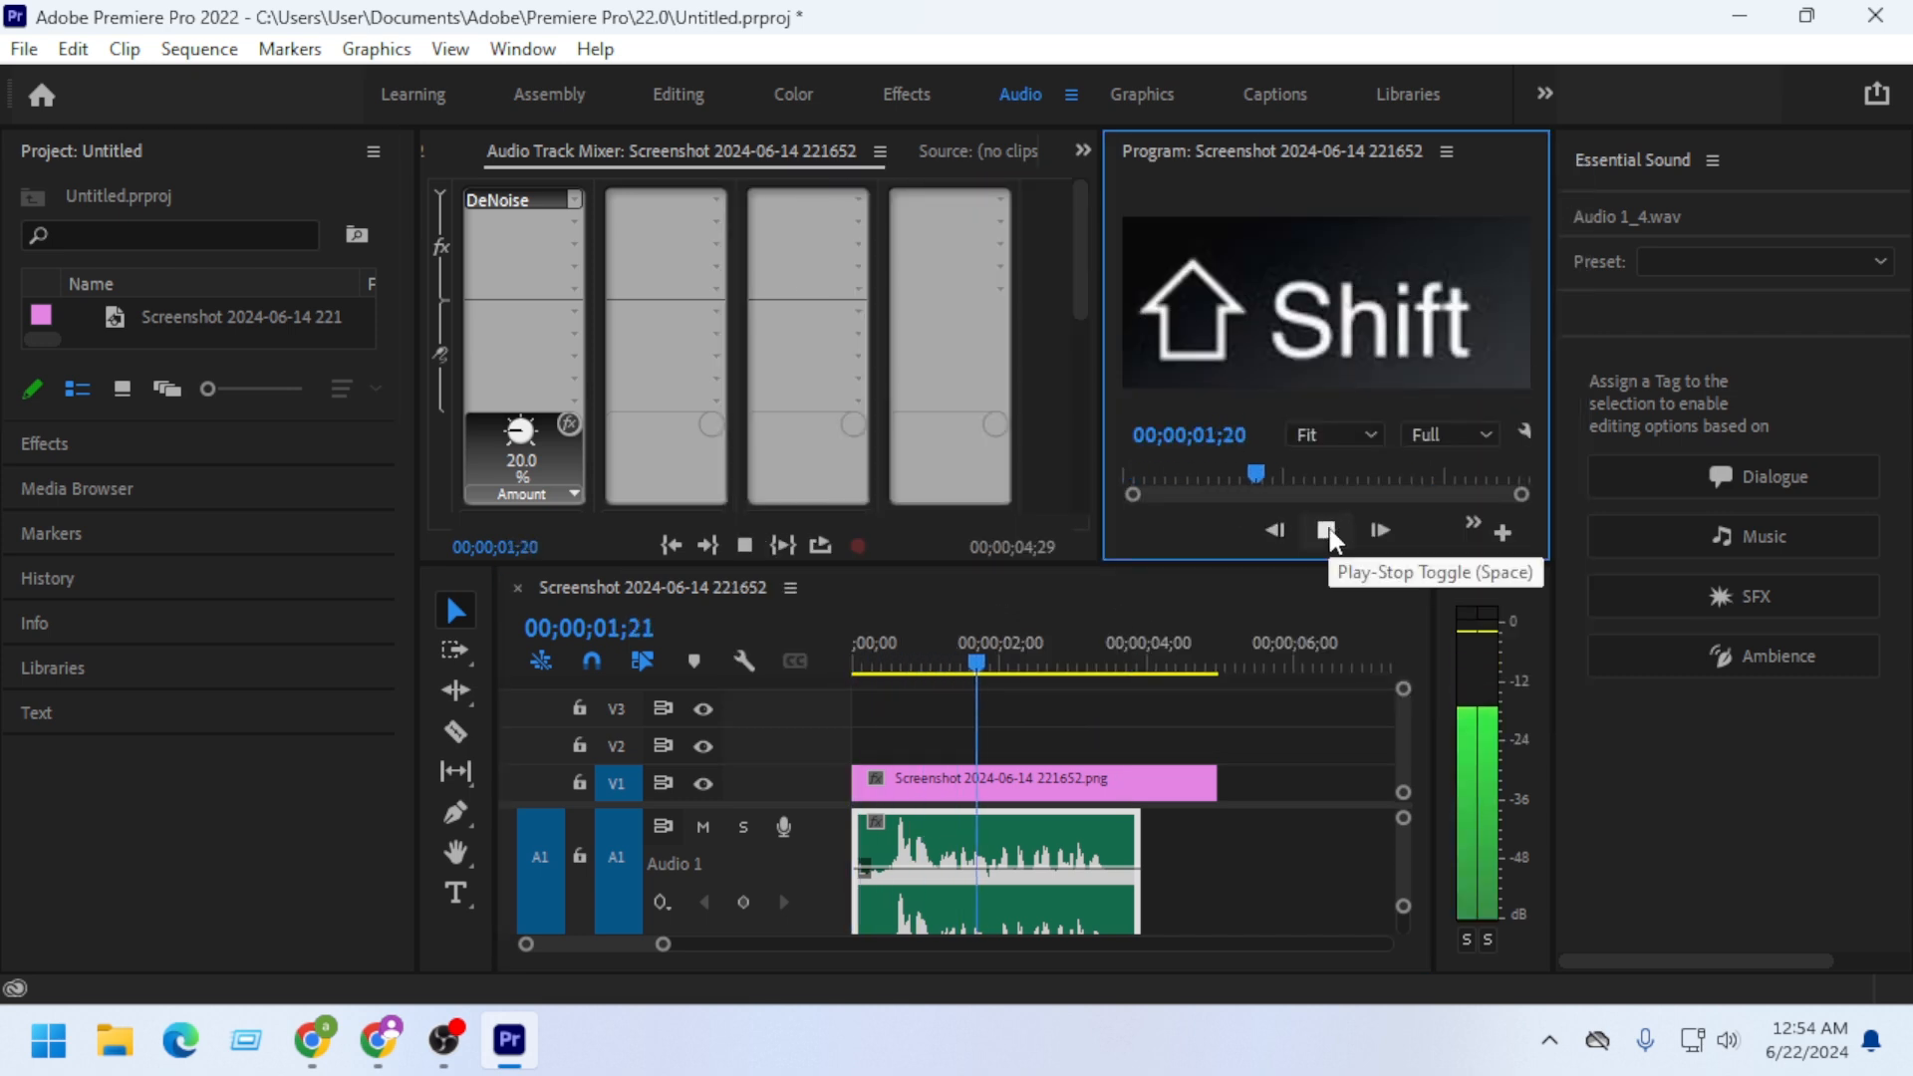
click(1328, 528)
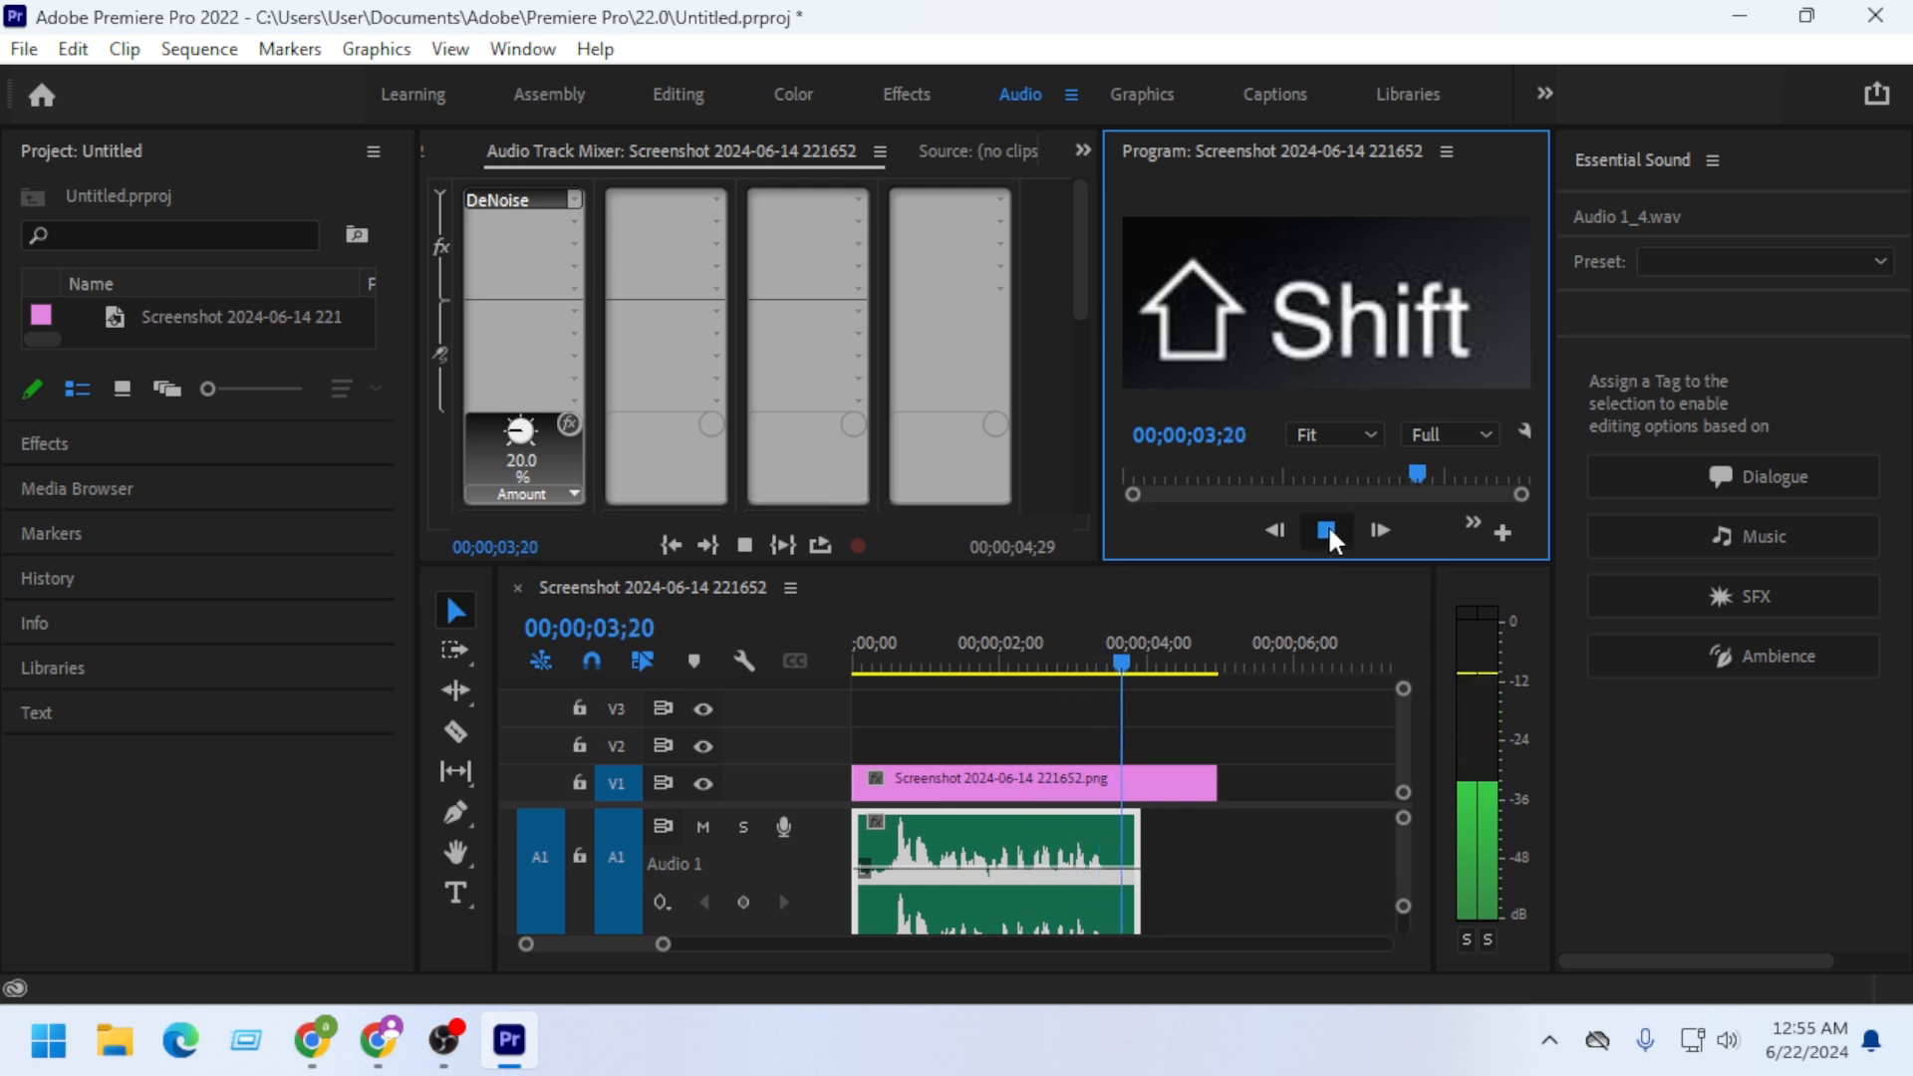
drag(957, 649, 861, 665)
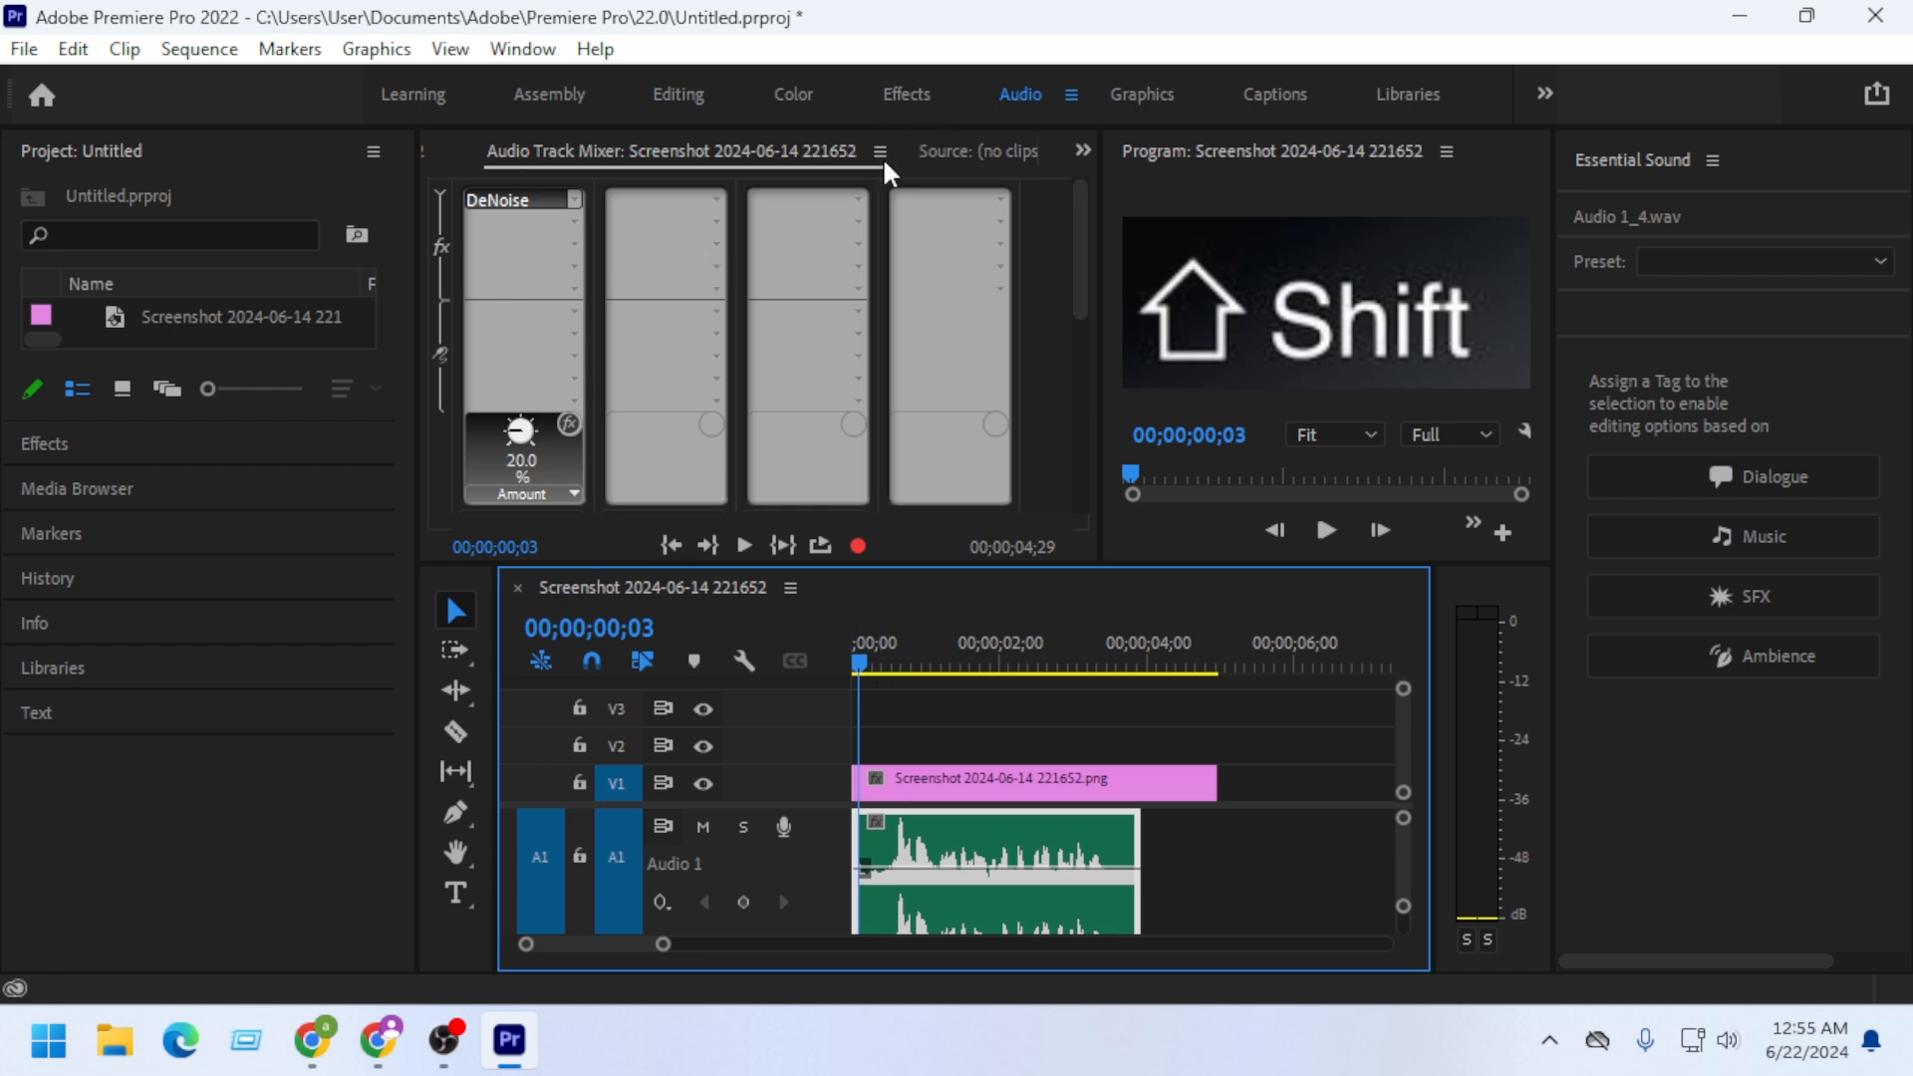
click(853, 201)
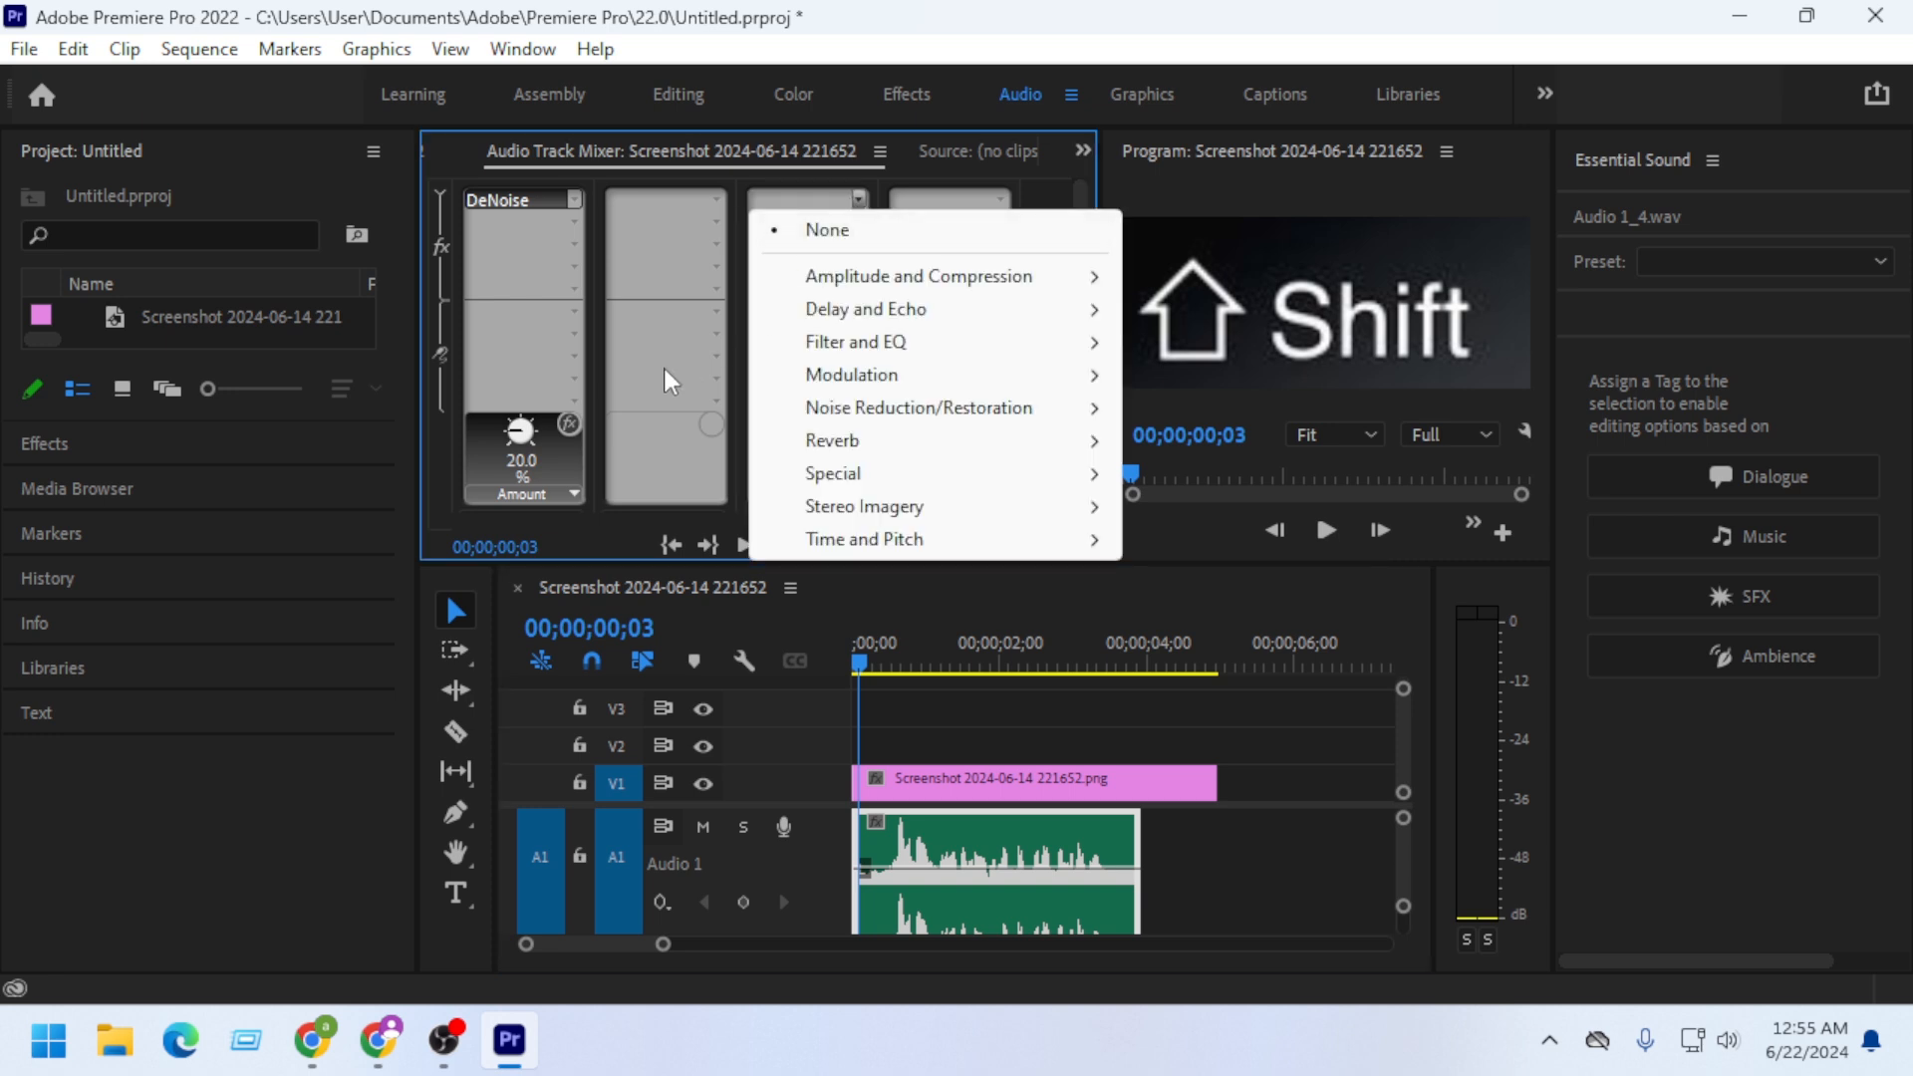
click(360, 837)
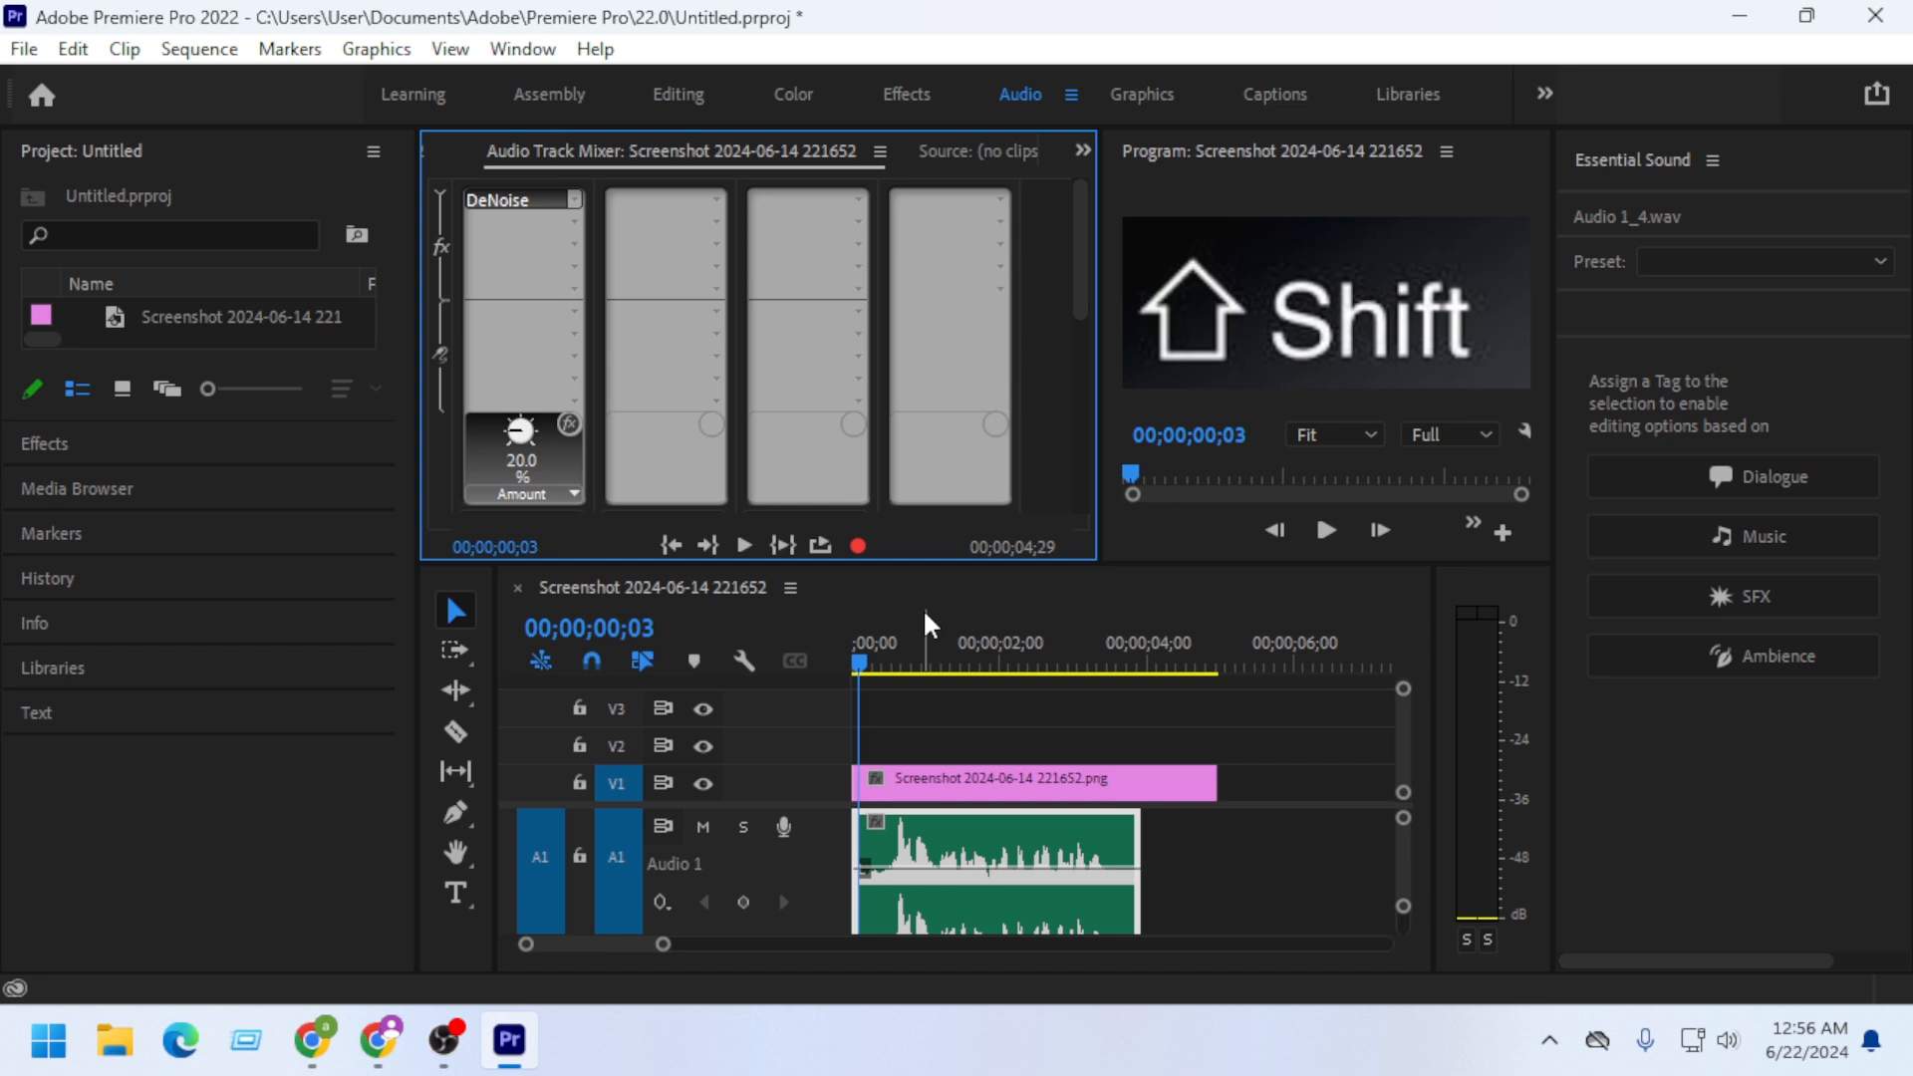
Scrub the playhead across the recorded clip to 00;00;04;00 and back to near the sequence start.
drag(876, 665, 1158, 732)
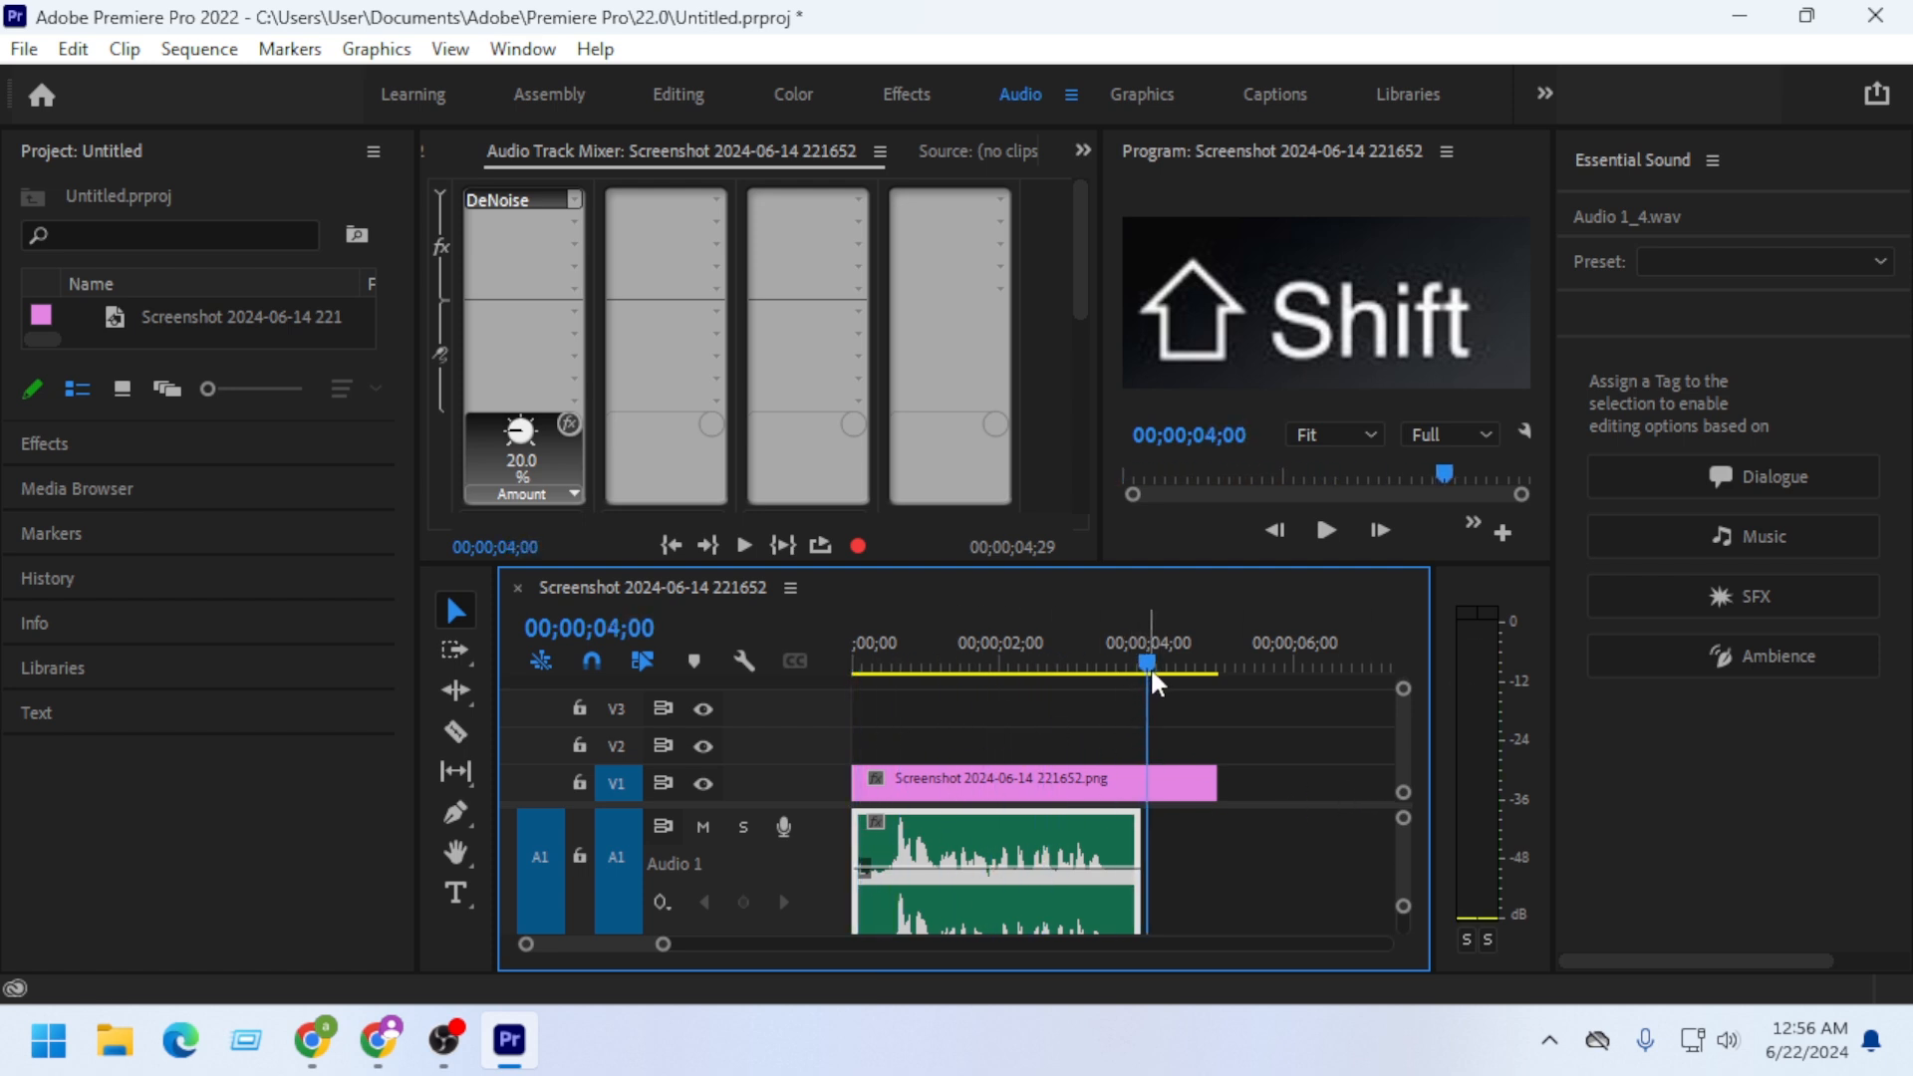
drag(1150, 650, 861, 668)
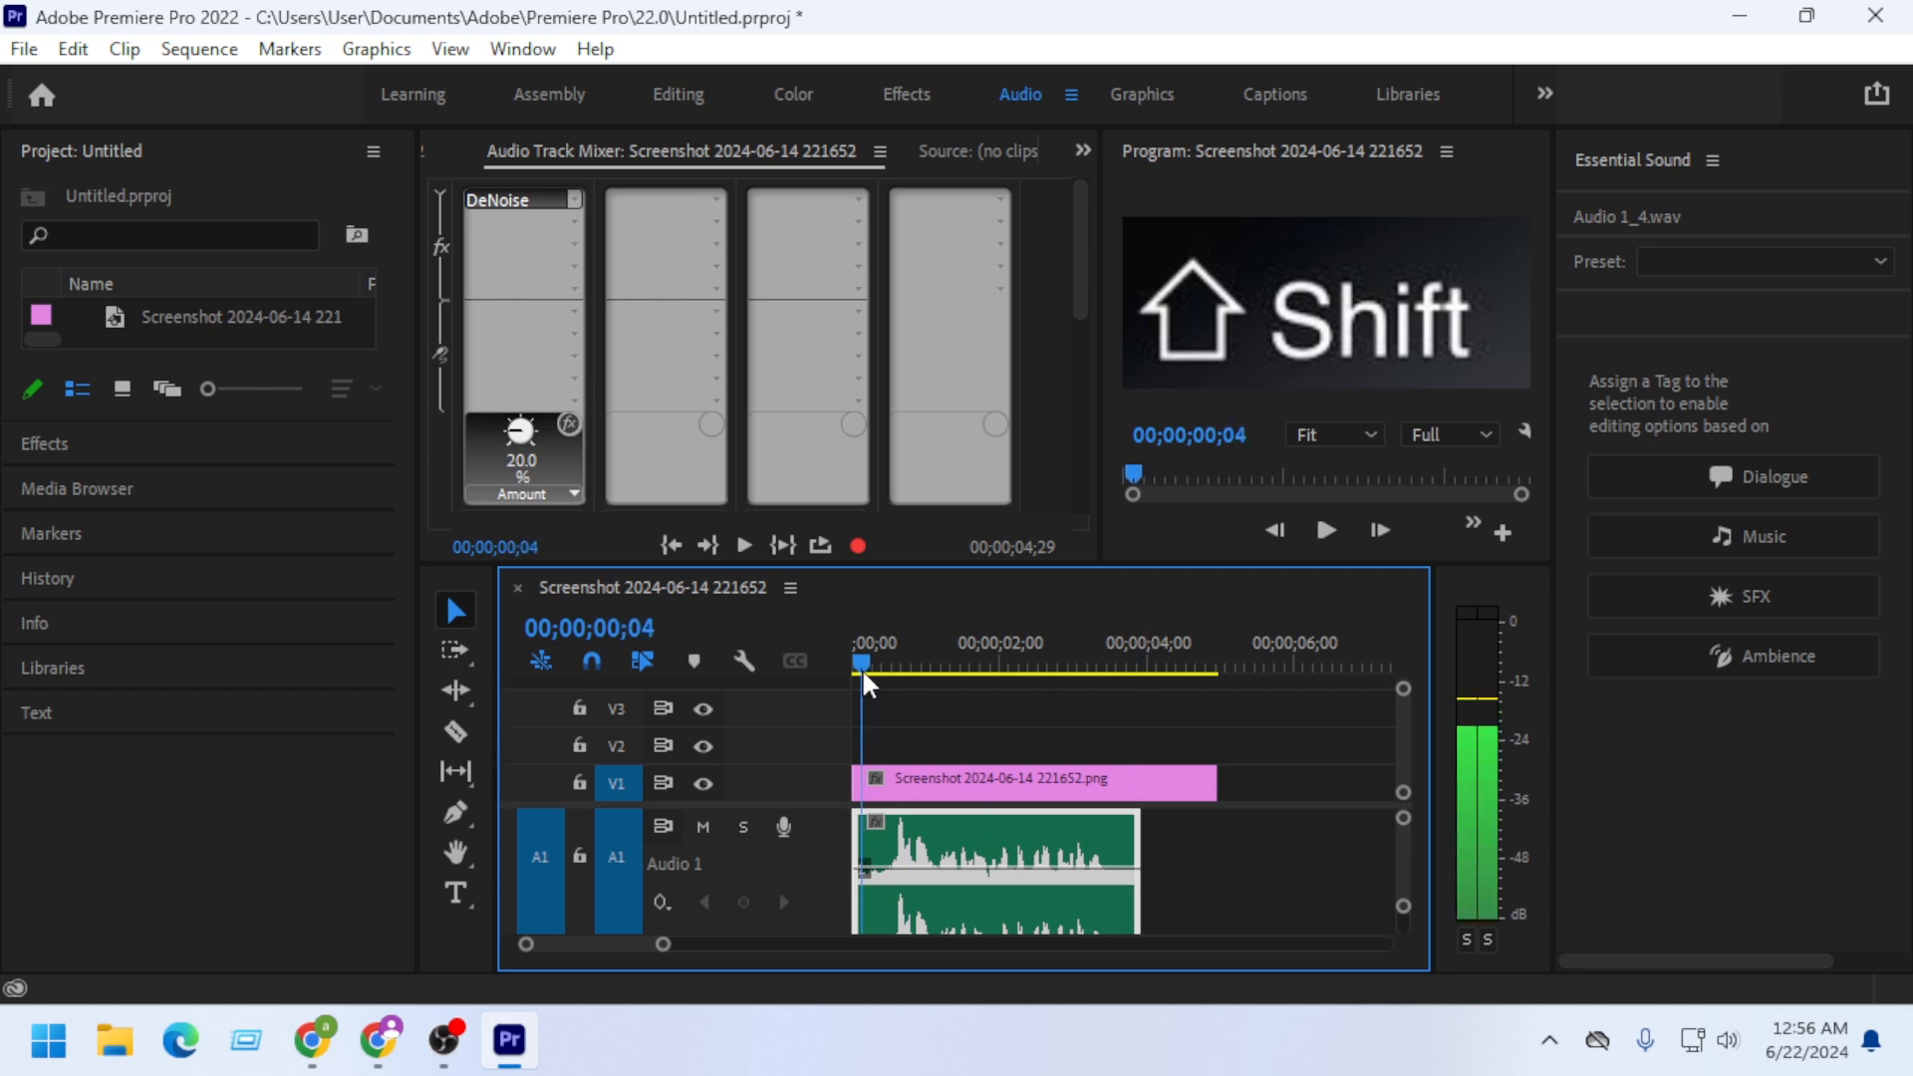